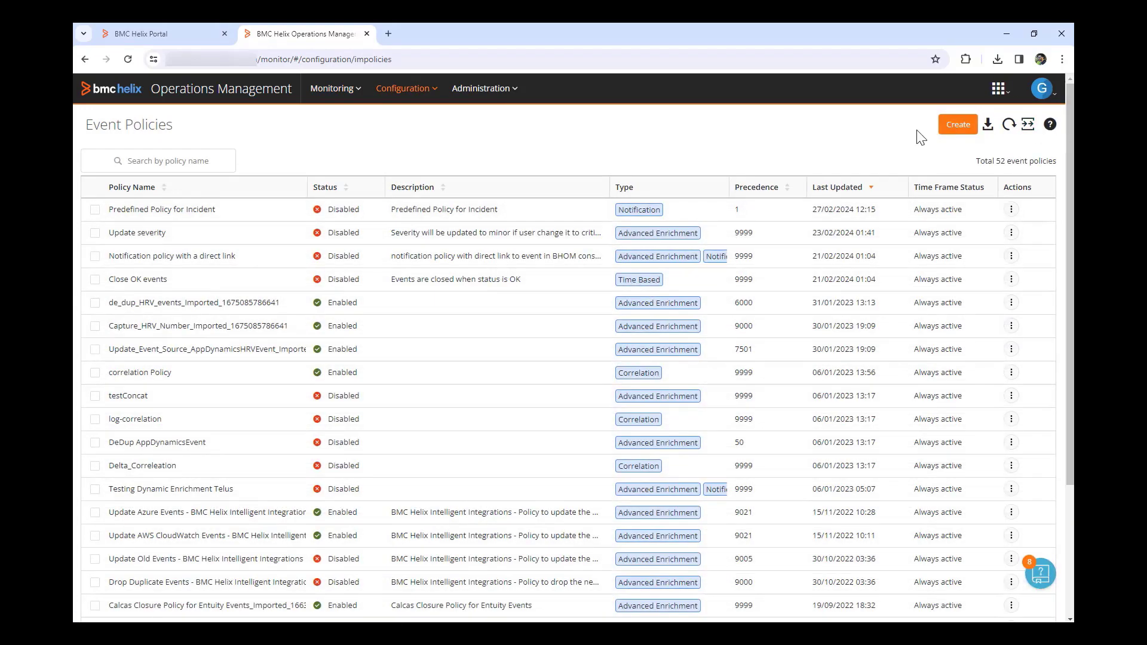
# Step: Create an event policy named "Create Incident with Delay" with description "Create incident with 5 min Delay" and precedence 1
pyautogui.click(960, 126)
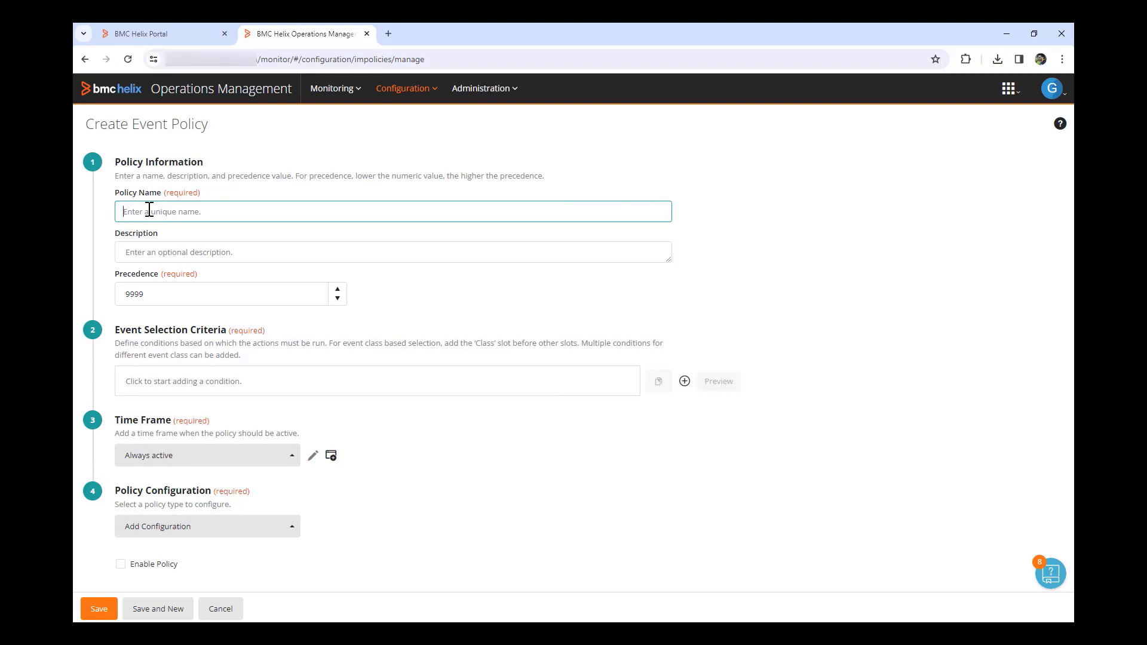
pyautogui.write('Create Incident with Delay')
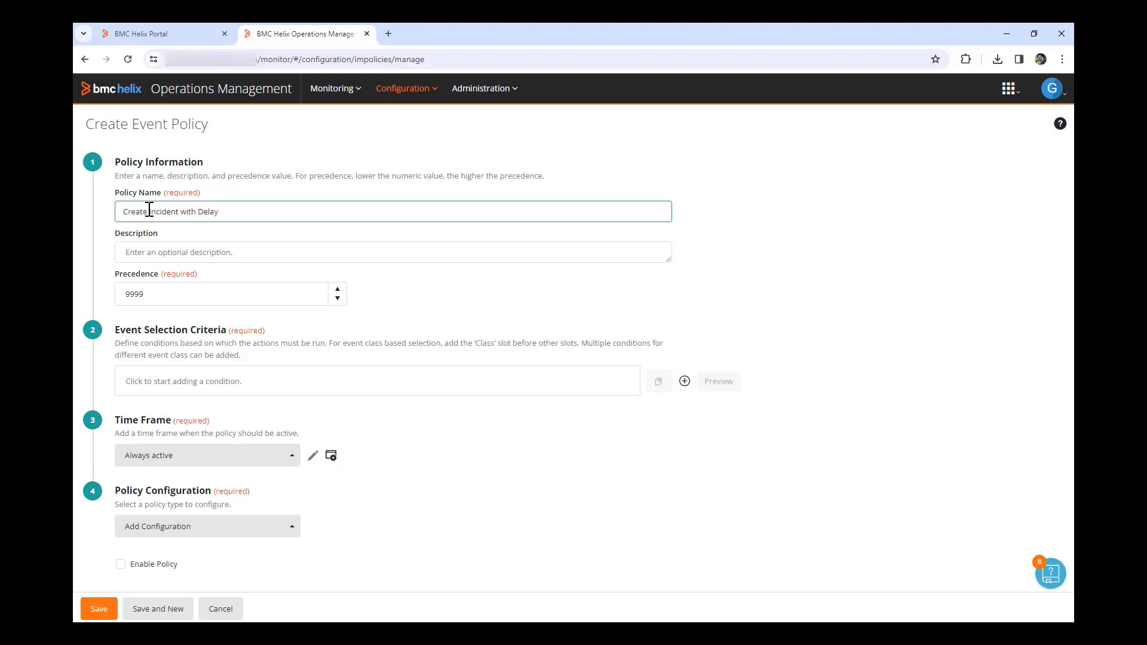
pyautogui.click(162, 254)
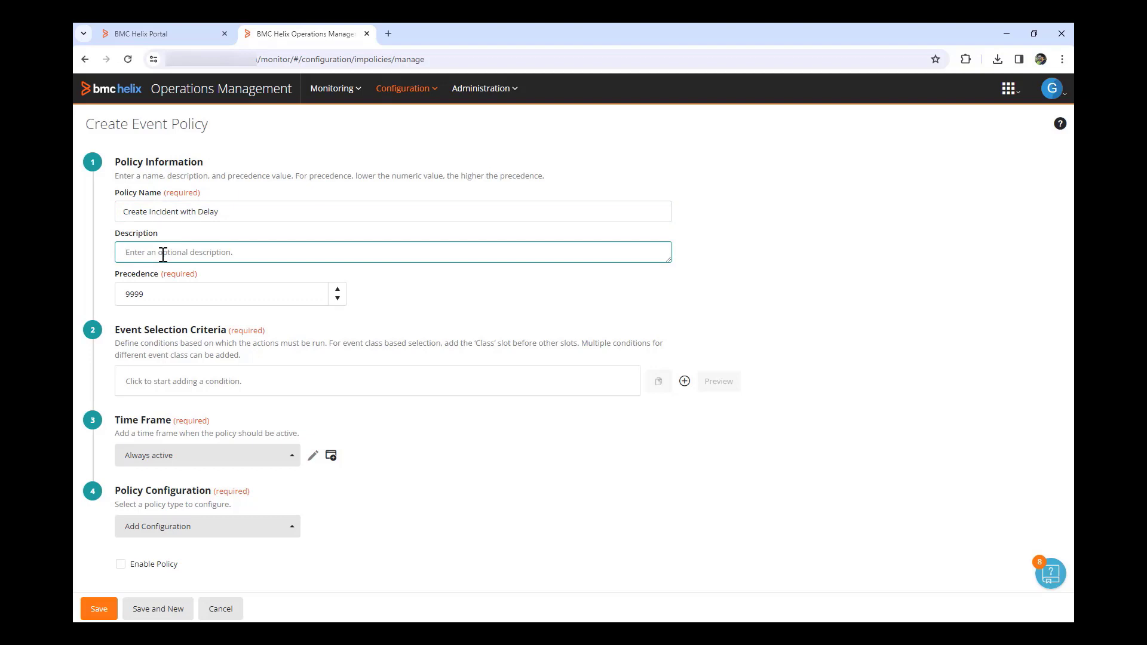
pyautogui.write('Create incident with 5 min Delay')
pyautogui.moveTo(163, 297); pyautogui.dragTo(118, 291)
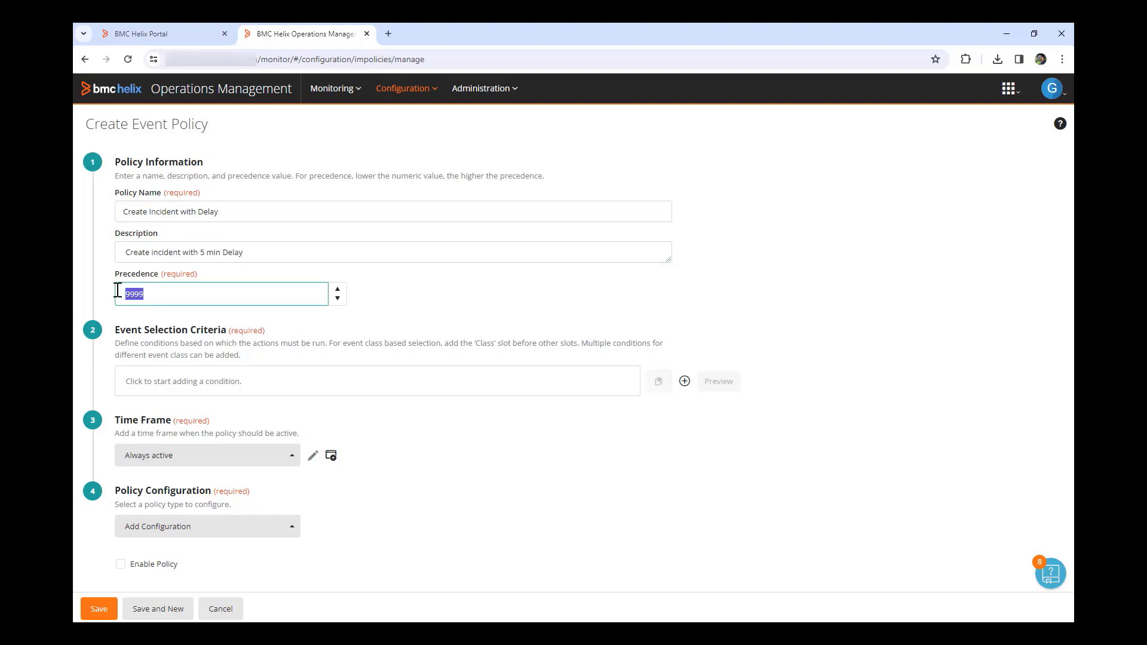
pyautogui.write('1')
# Step: Define the event selection criteria as Class Equals IBRSD_EVENT AND Host Equals clm-aus-vd4lfd
pyautogui.click(142, 377)
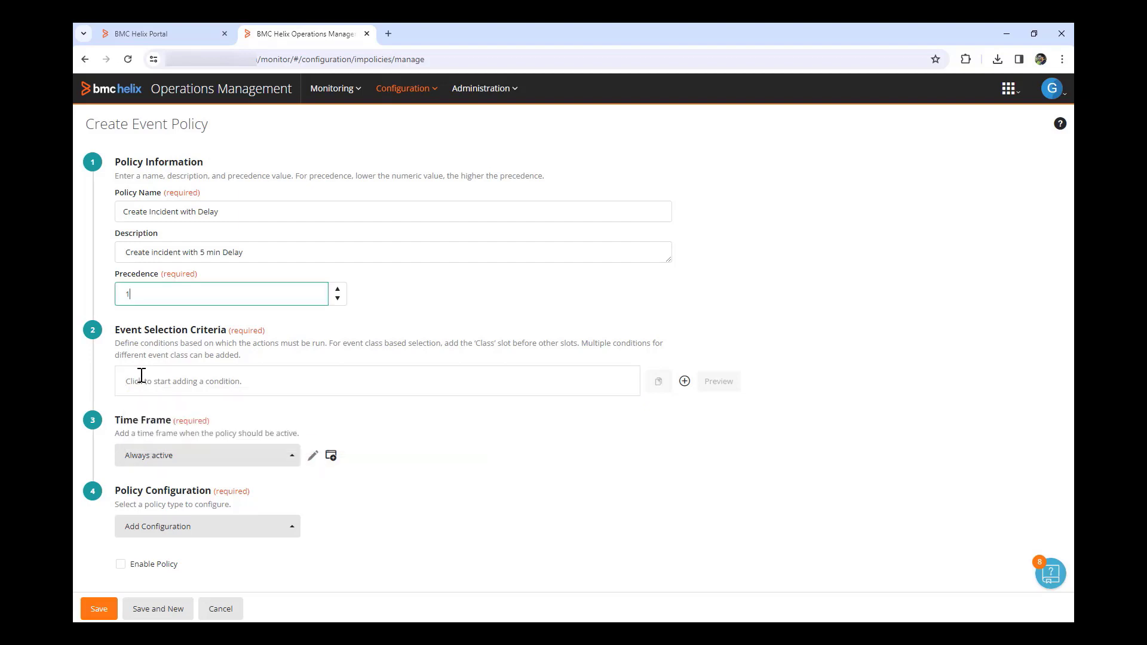
pyautogui.click(142, 377)
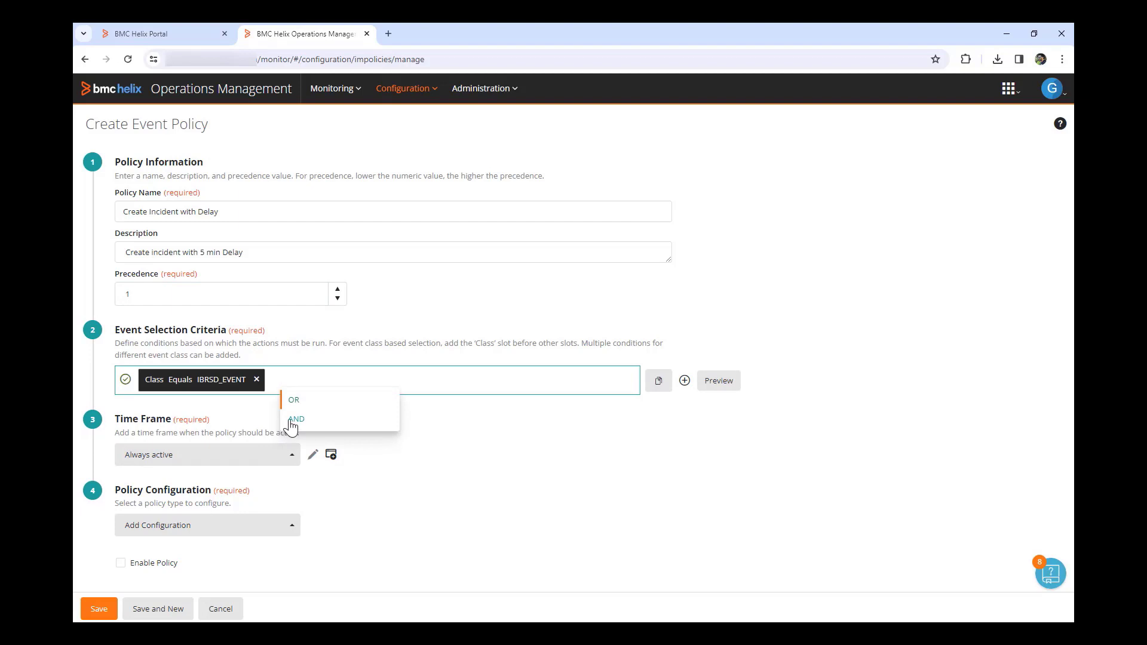
pyautogui.click(291, 421)
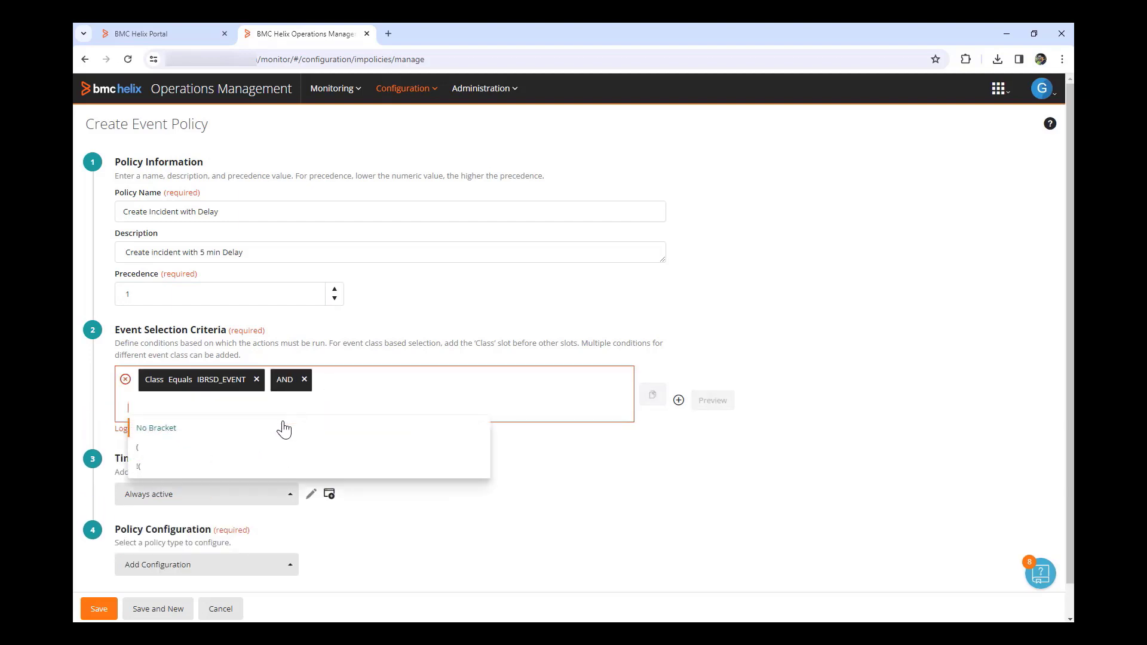
pyautogui.click(148, 435)
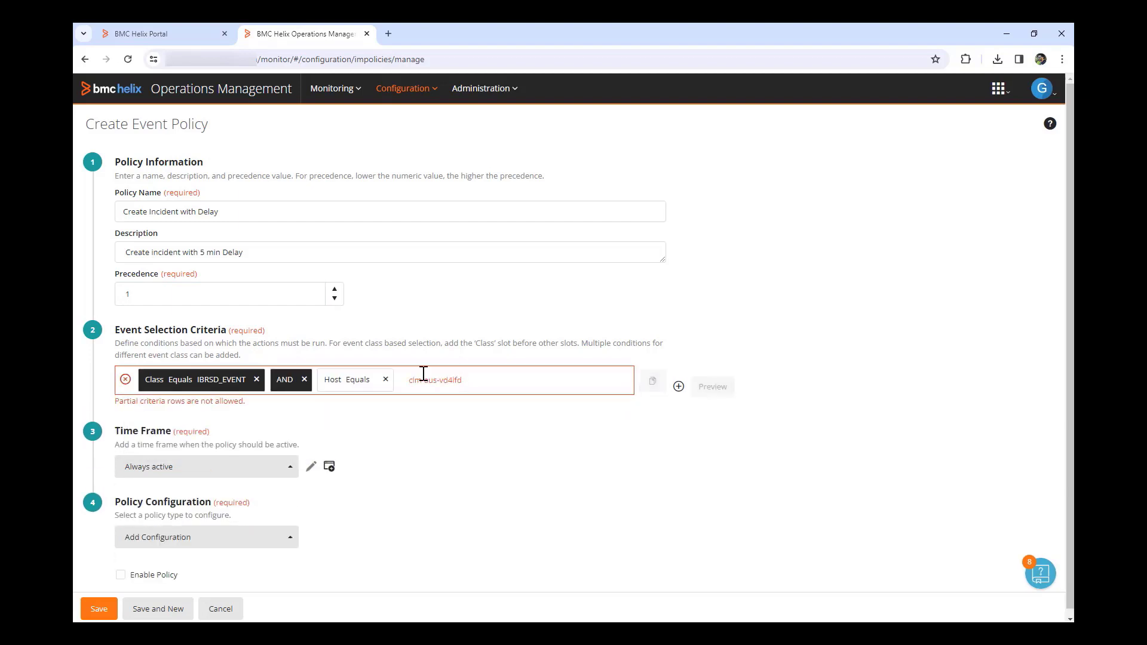
pyautogui.press('Return')
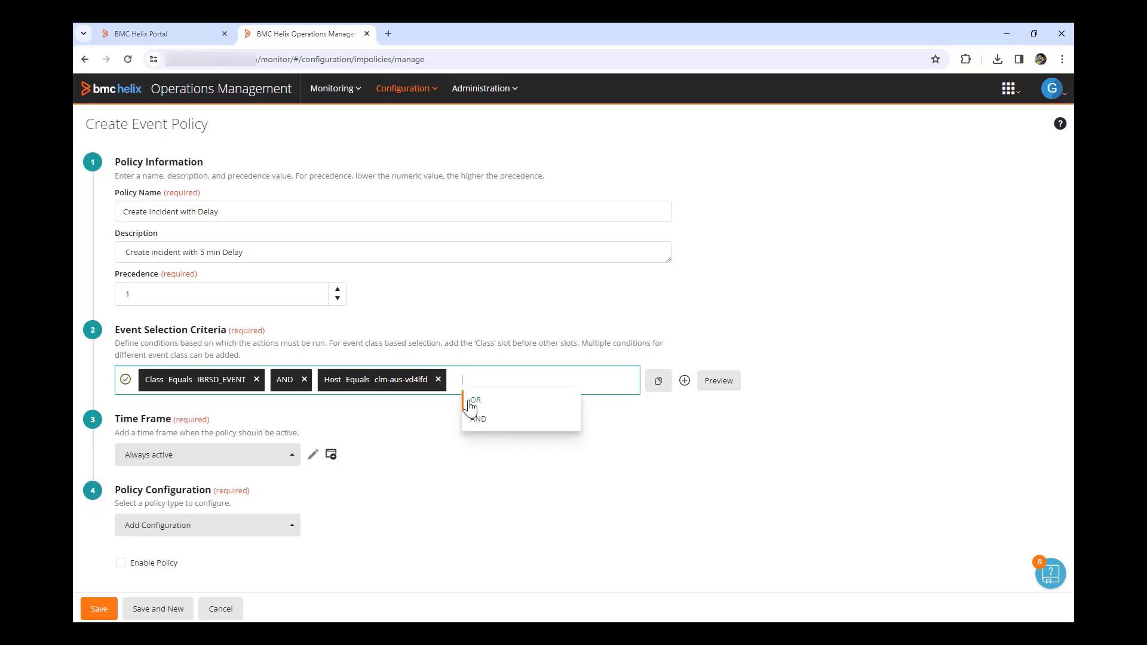
# Step: Extend the event selection criteria with an AND condition, without a bracket, for Severity Equals Critical
pyautogui.click(481, 425)
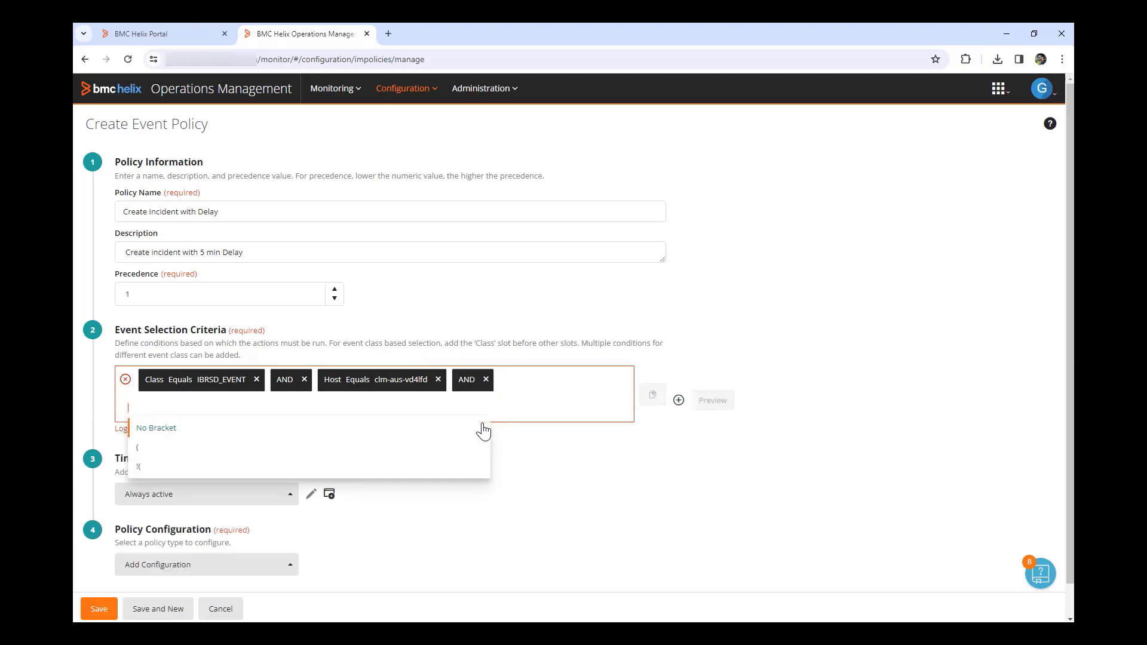
pyautogui.click(163, 429)
pyautogui.write('s')
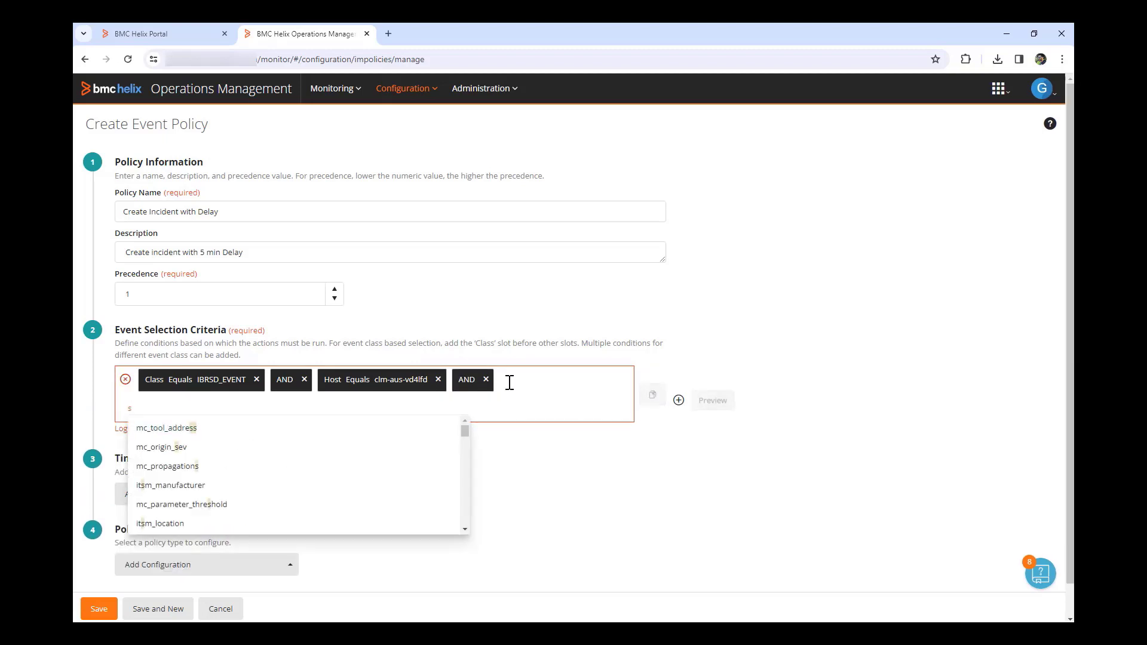
pyautogui.write('ever')
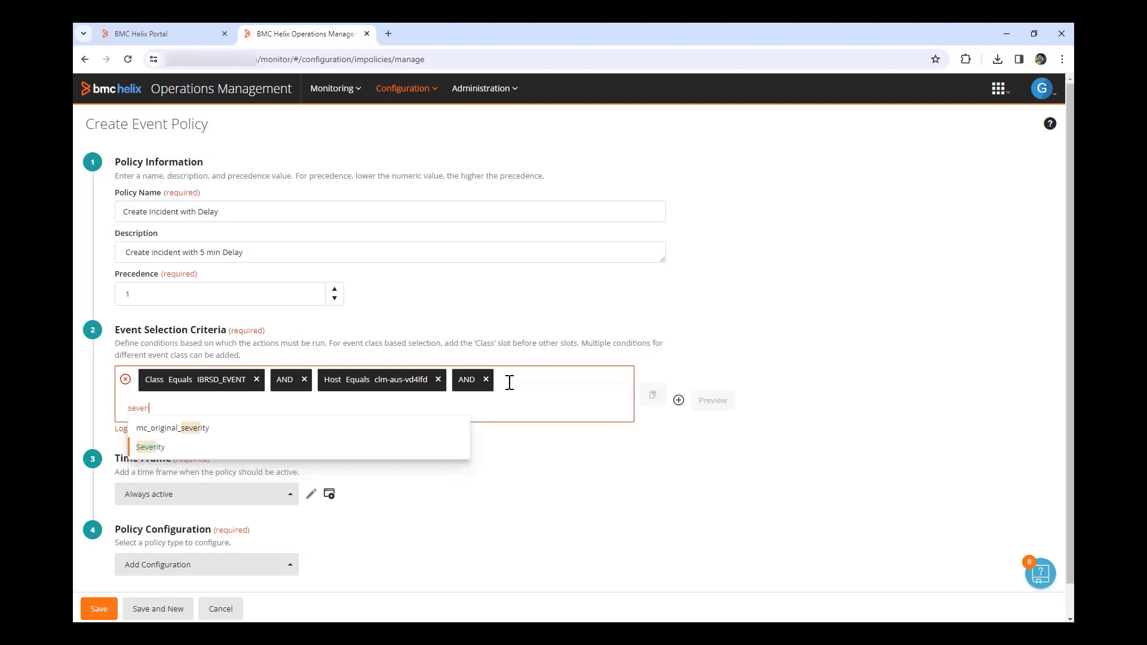
pyautogui.write('ity')
pyautogui.click(149, 447)
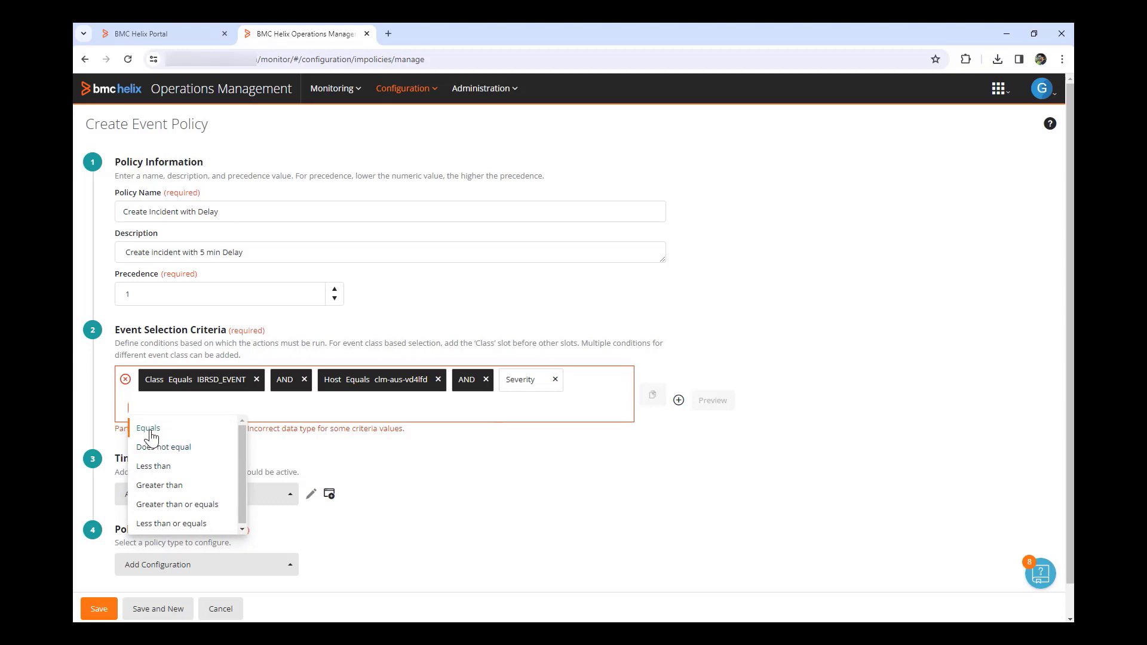
pyautogui.click(149, 430)
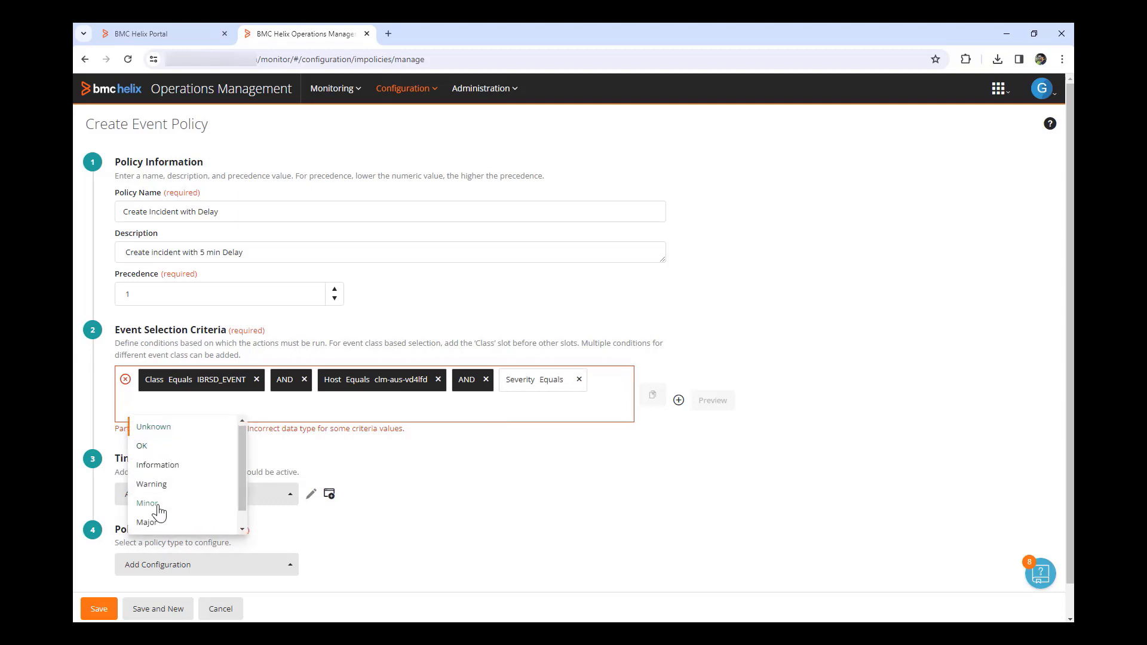
pyautogui.scroll(-1, 159, 514)
pyautogui.click(159, 525)
# Step: Add a Time Based configuration with a timeout action labelled "Delayed Duration" and set to 5 minutes
pyautogui.scroll(-1, 342, 538)
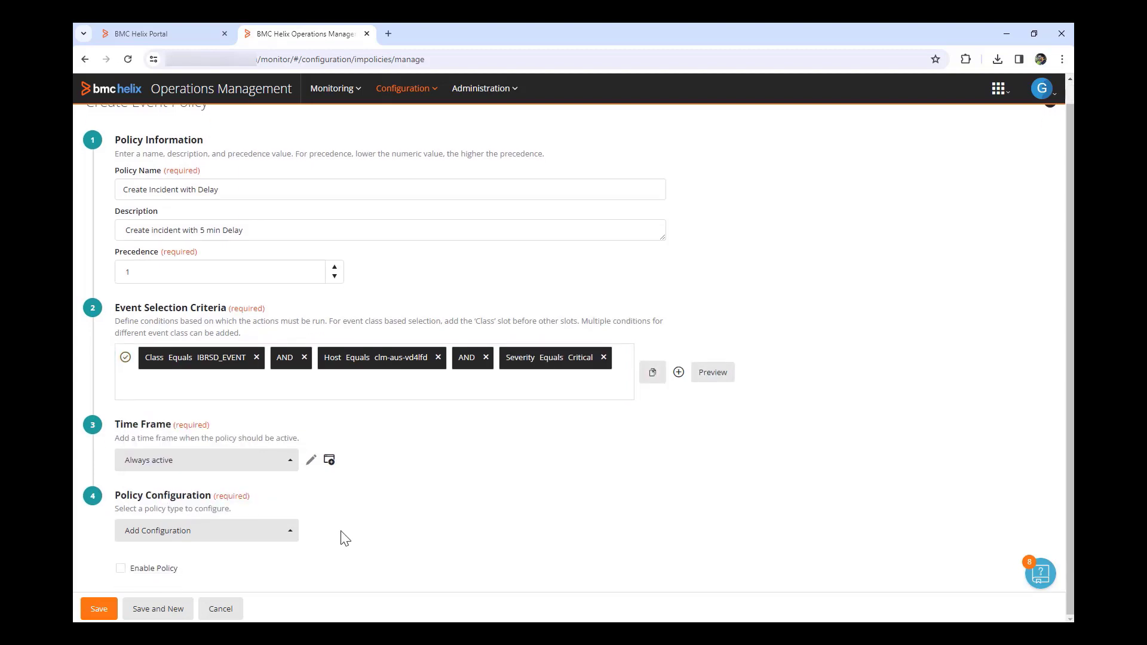
pyautogui.click(293, 538)
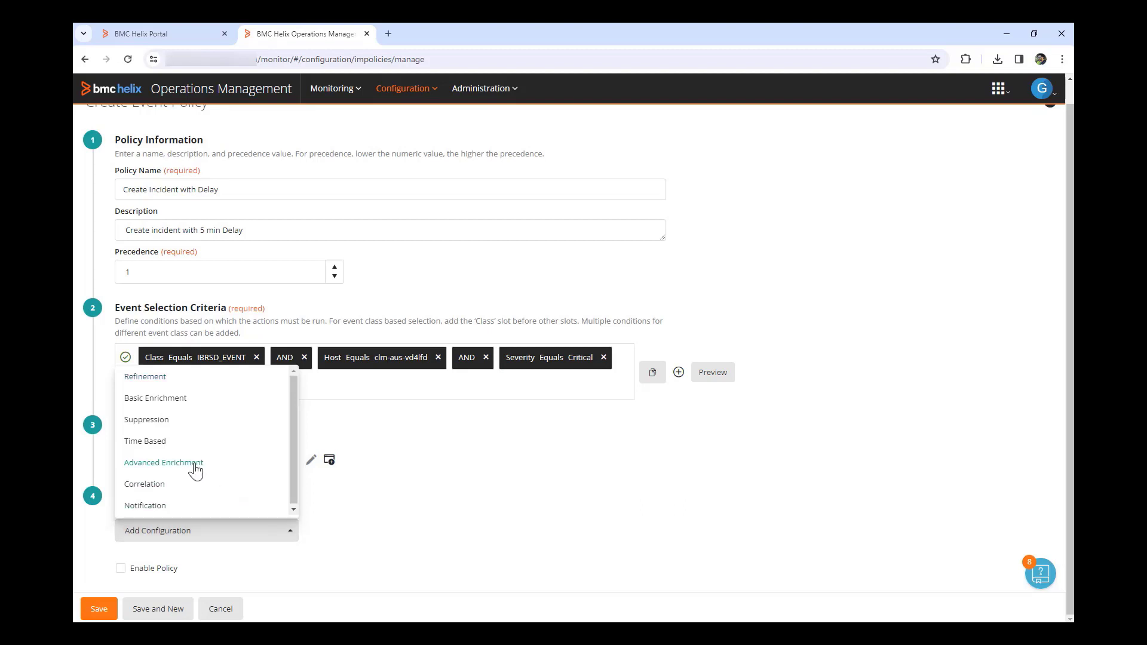
pyautogui.click(154, 447)
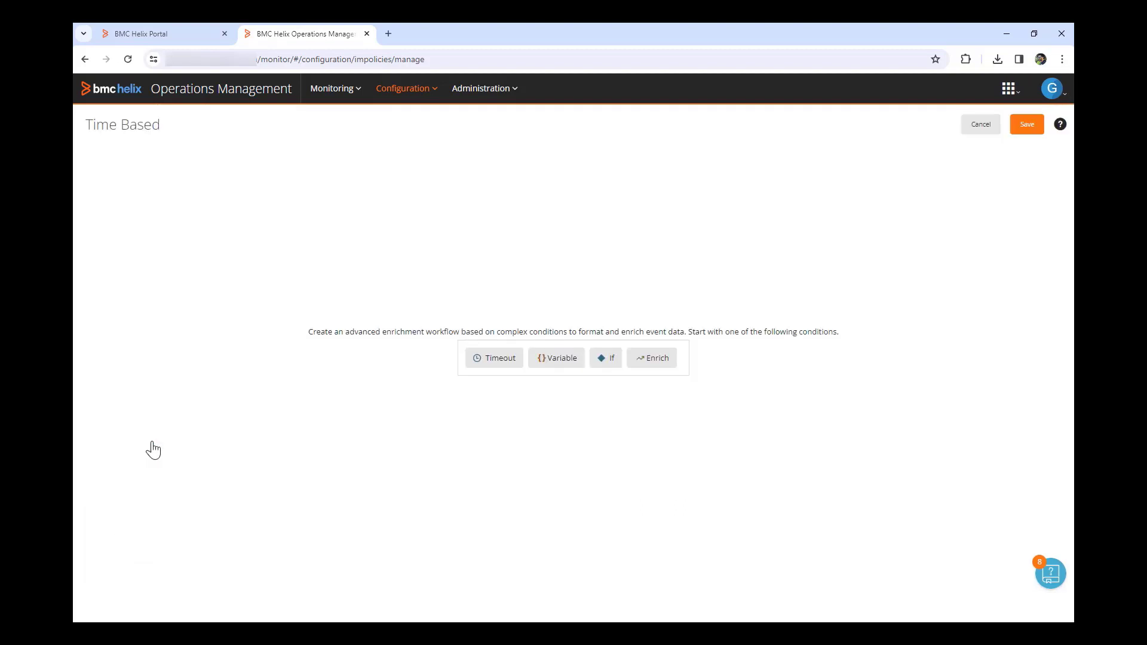
pyautogui.click(499, 357)
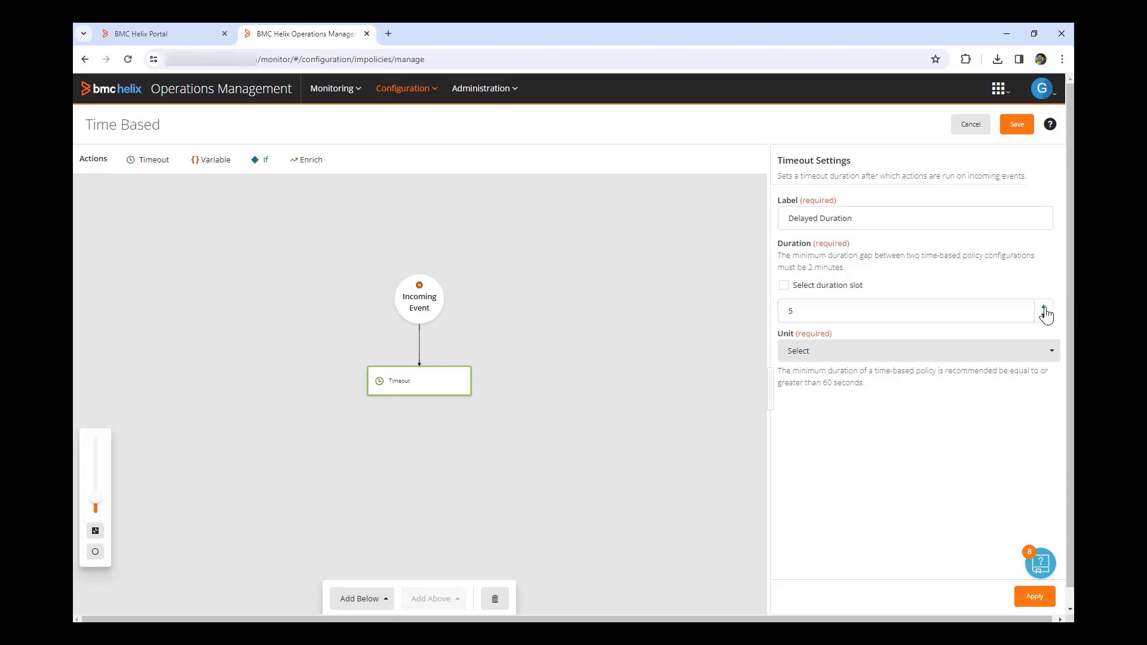
pyautogui.click(847, 356)
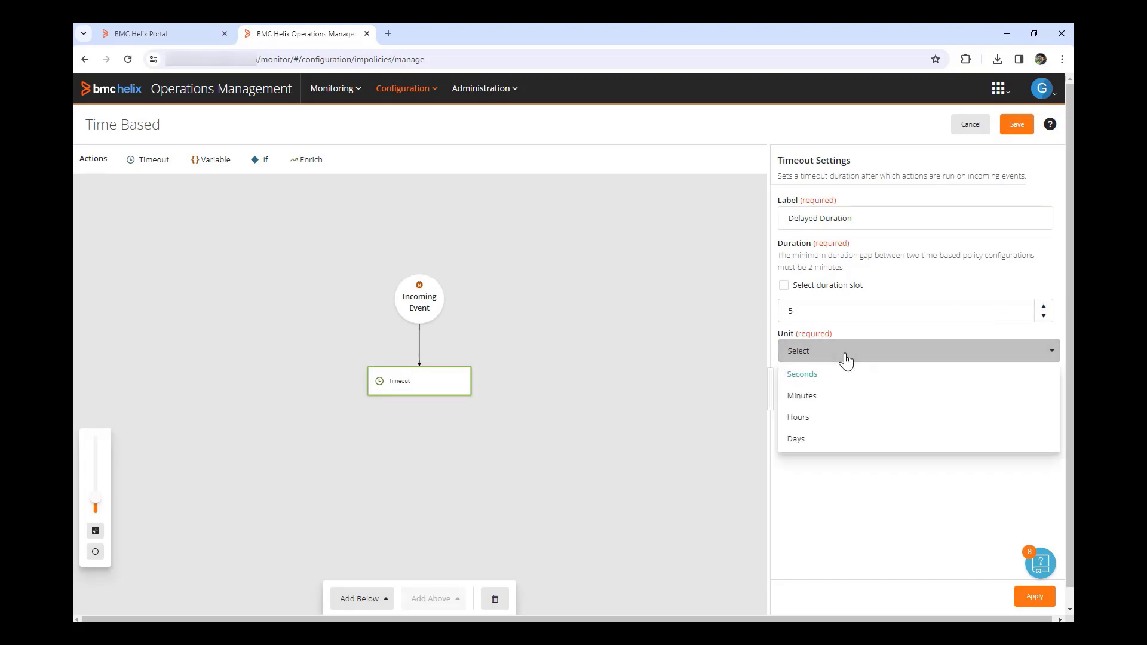
pyautogui.click(814, 404)
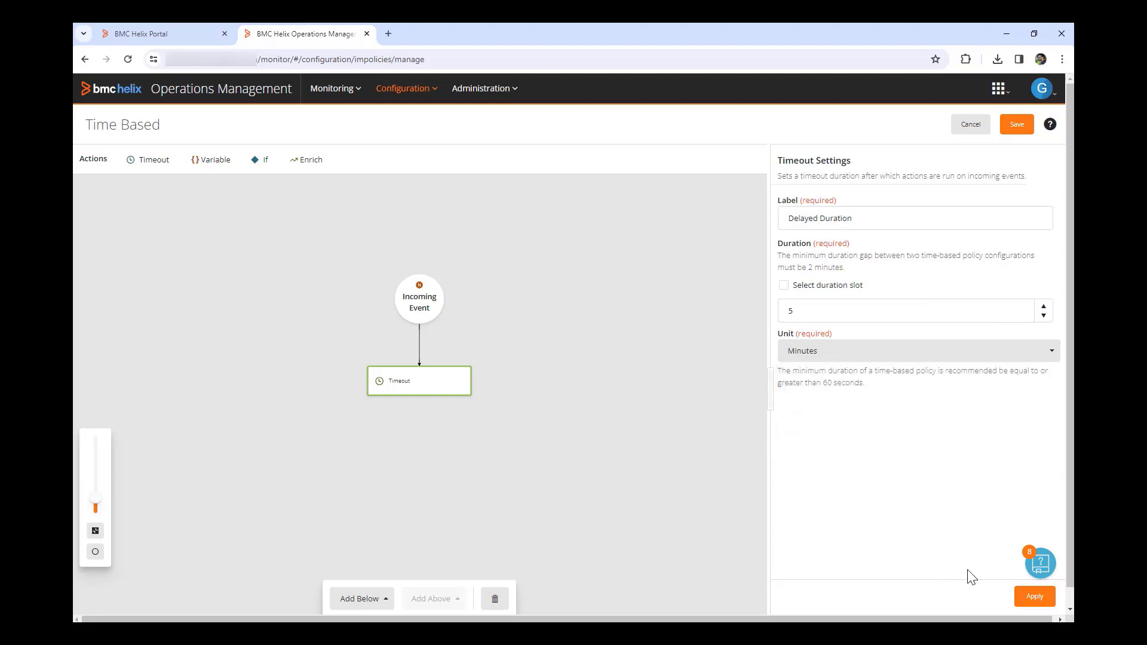
pyautogui.click(1031, 600)
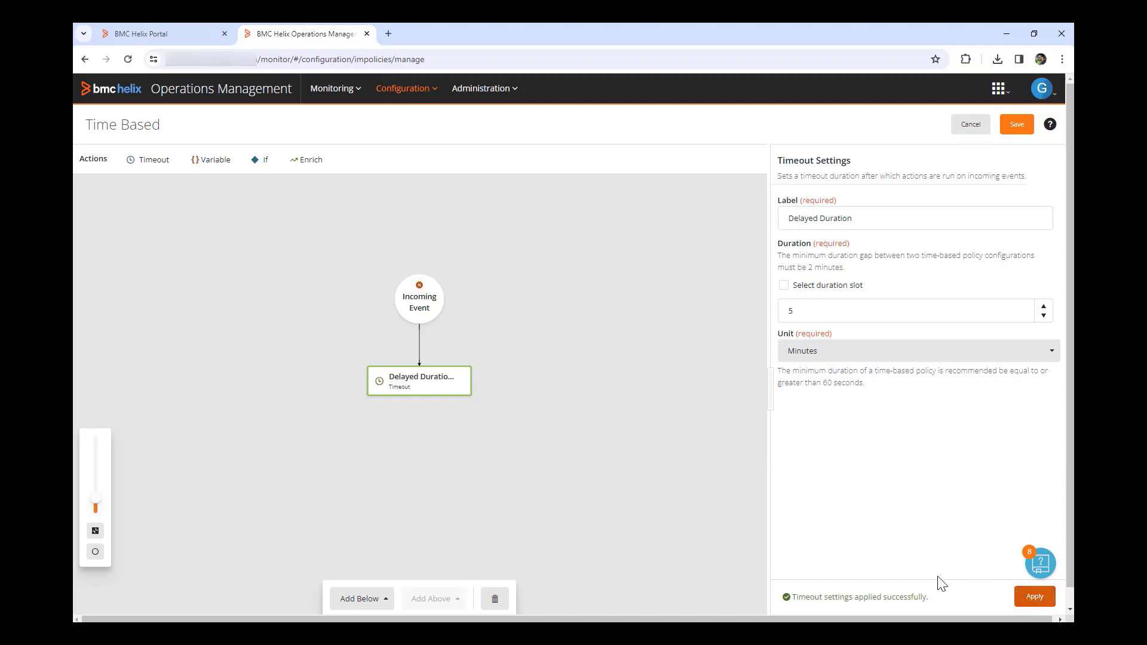
# Step: Add an Enrich action below the timeout, labelled "Create incident to yes", that sets the CreateIncident slot to the text string "yes"
pyautogui.click(380, 605)
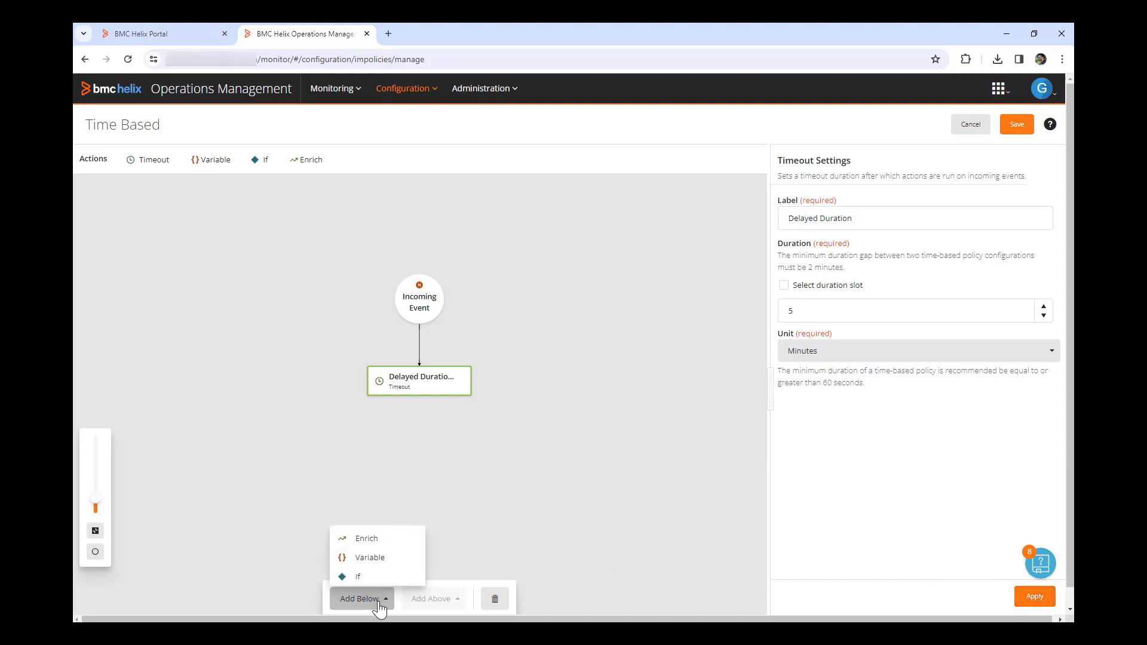
pyautogui.click(367, 541)
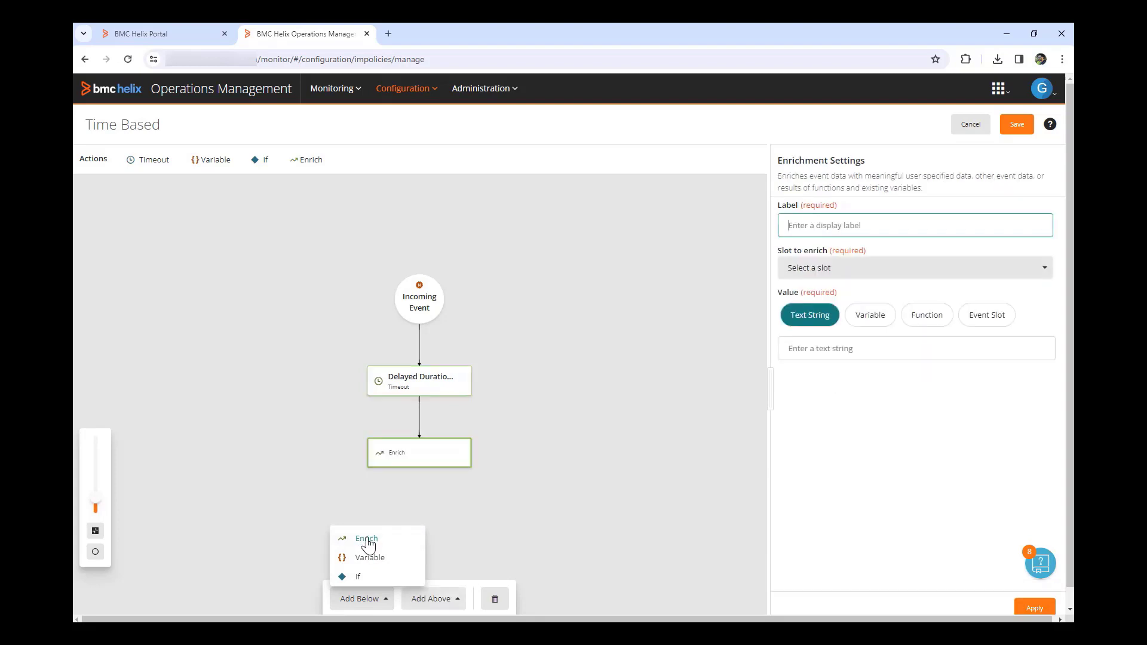
pyautogui.write('Create incident to yes')
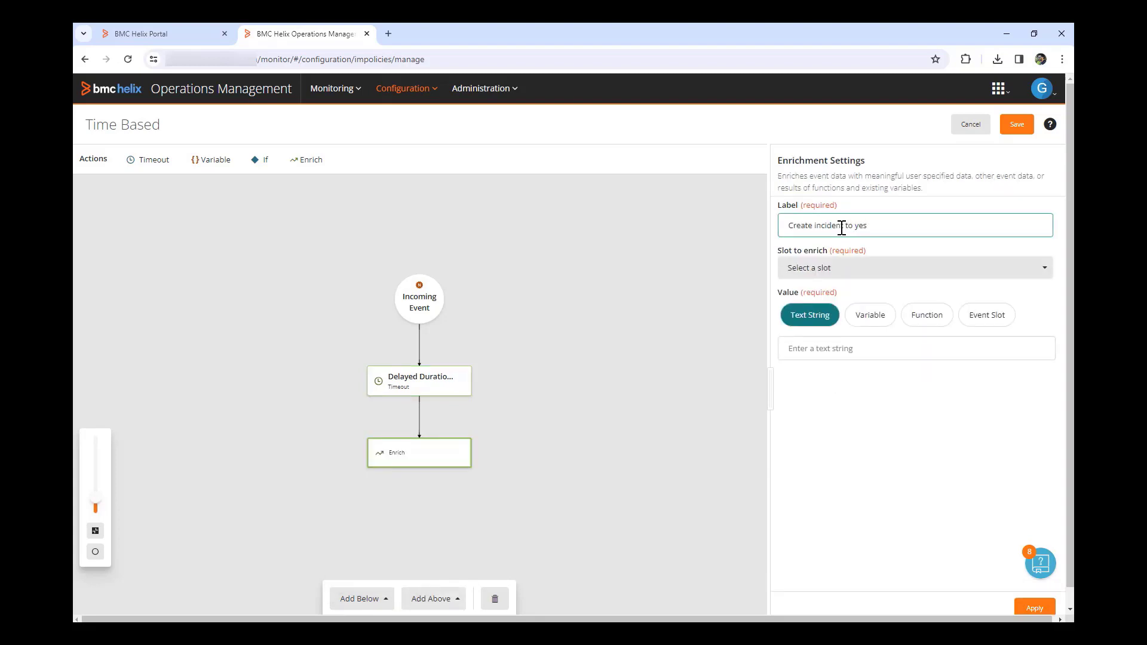
pyautogui.click(819, 273)
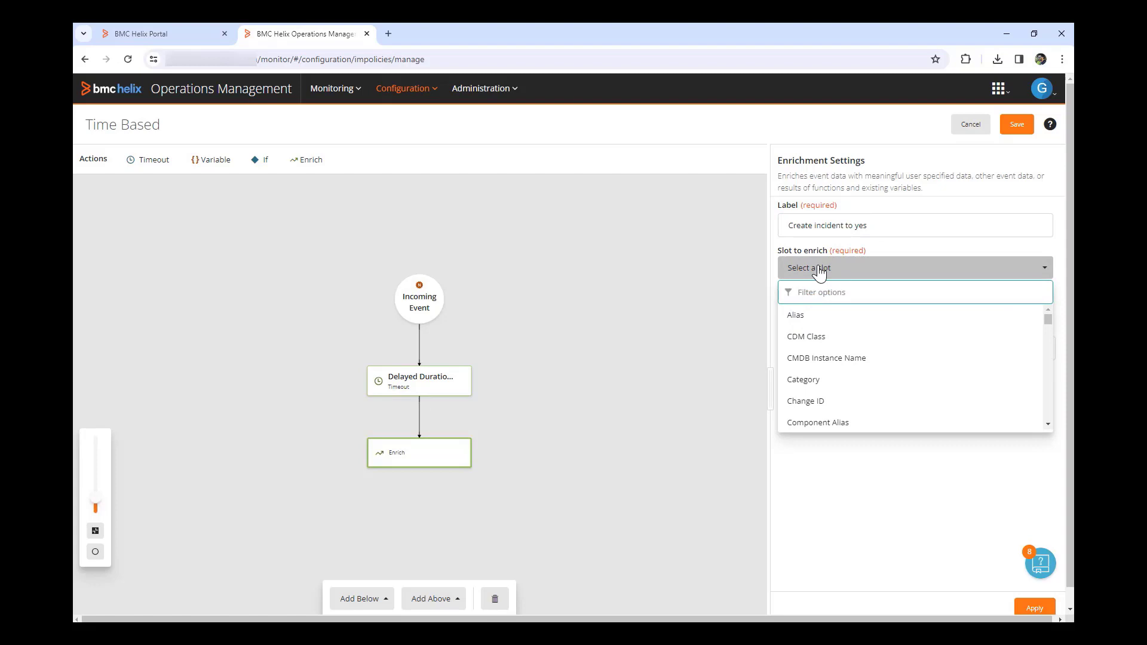
pyautogui.write('c')
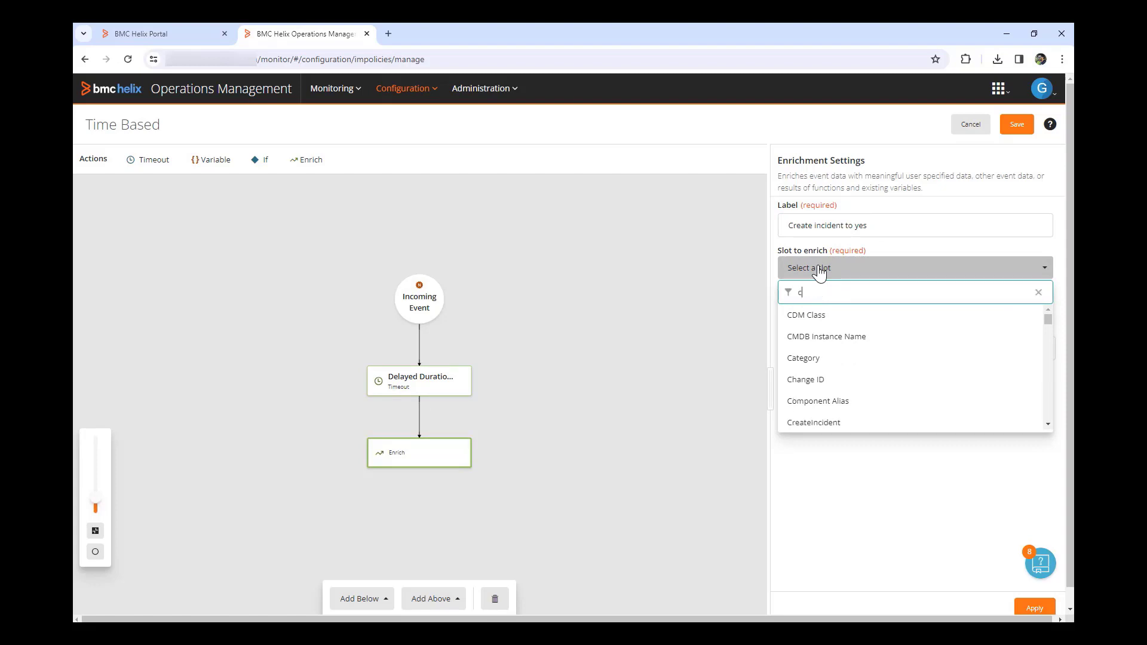
pyautogui.write('r')
pyautogui.click(827, 320)
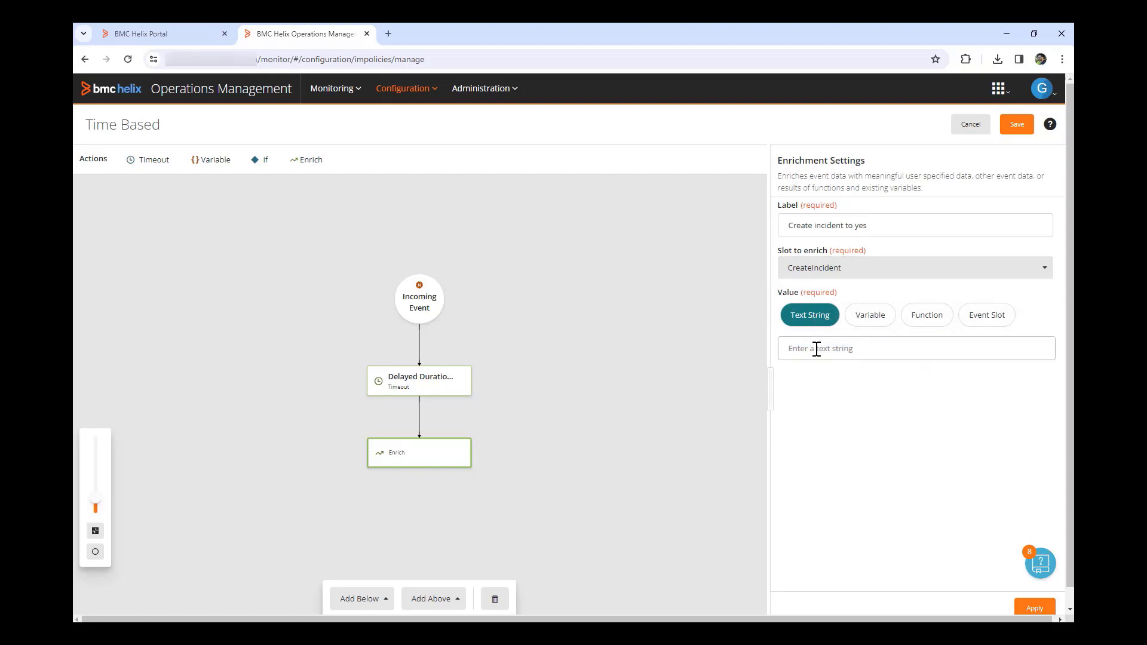
pyautogui.click(816, 349)
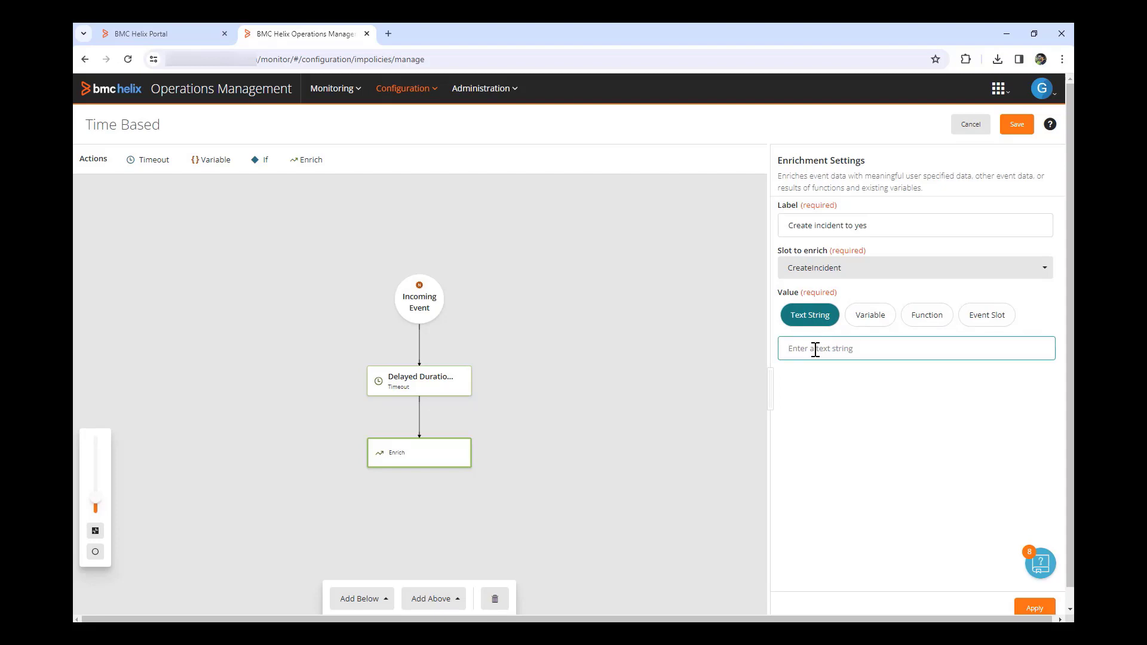
pyautogui.write('yes')
pyautogui.click(1028, 610)
pyautogui.click(1029, 610)
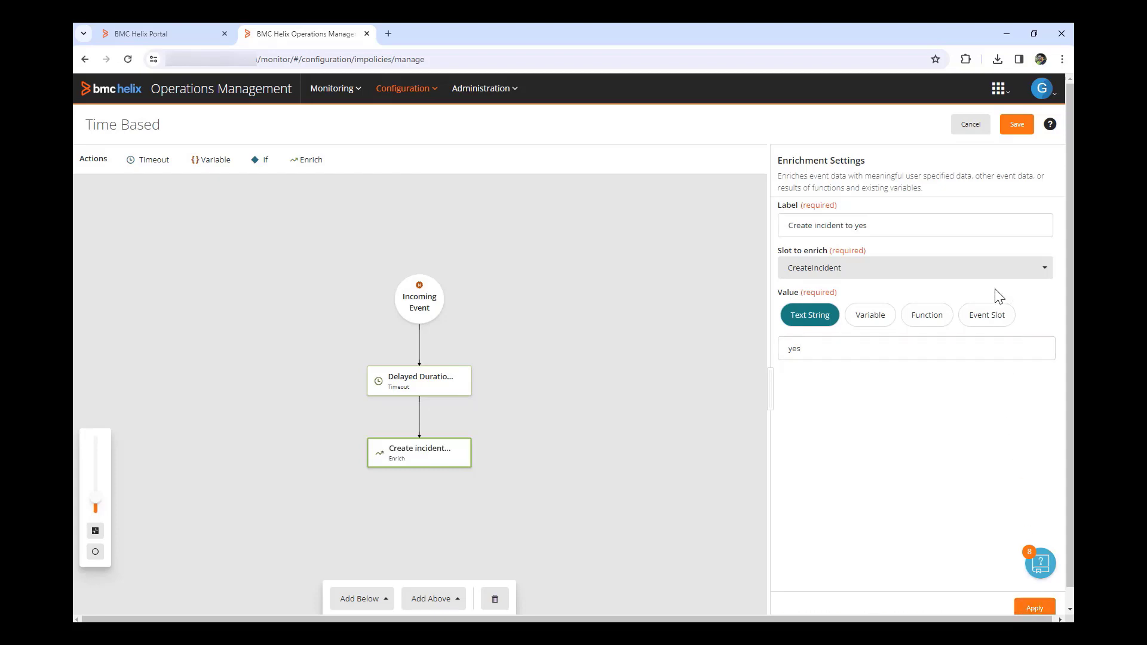
# Step: Save the workflow with the summary "Event will be delayed in order to create the incident after 5 min" and save the policy
pyautogui.click(1014, 126)
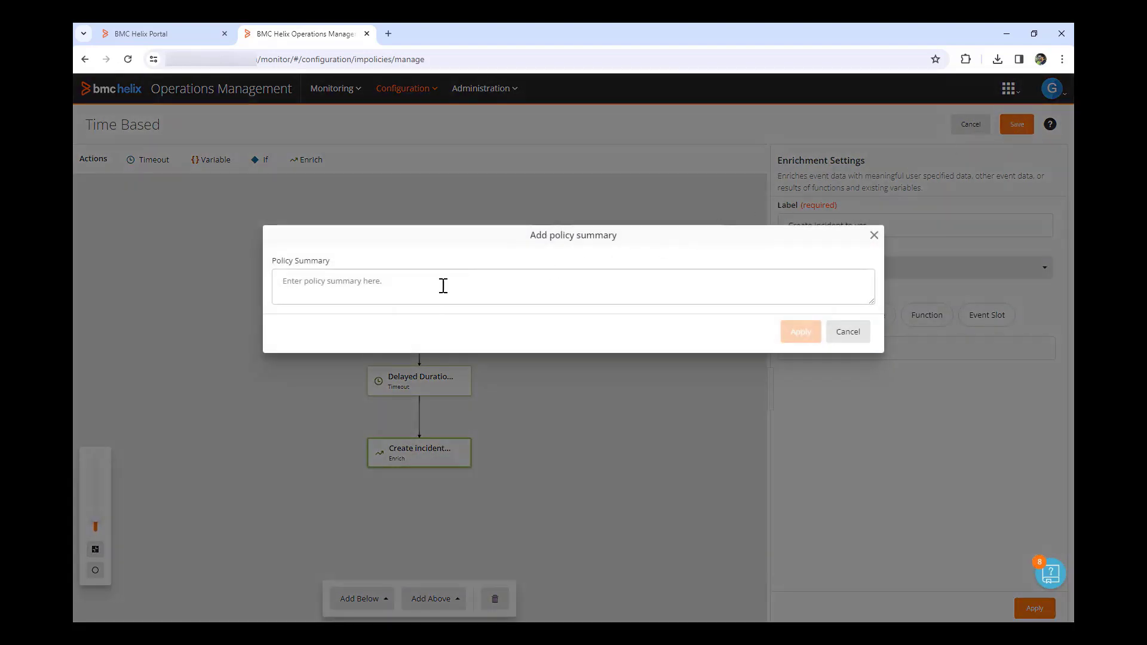
pyautogui.click(443, 286)
pyautogui.write('Event will be delayed in order to create the incident after 5 min')
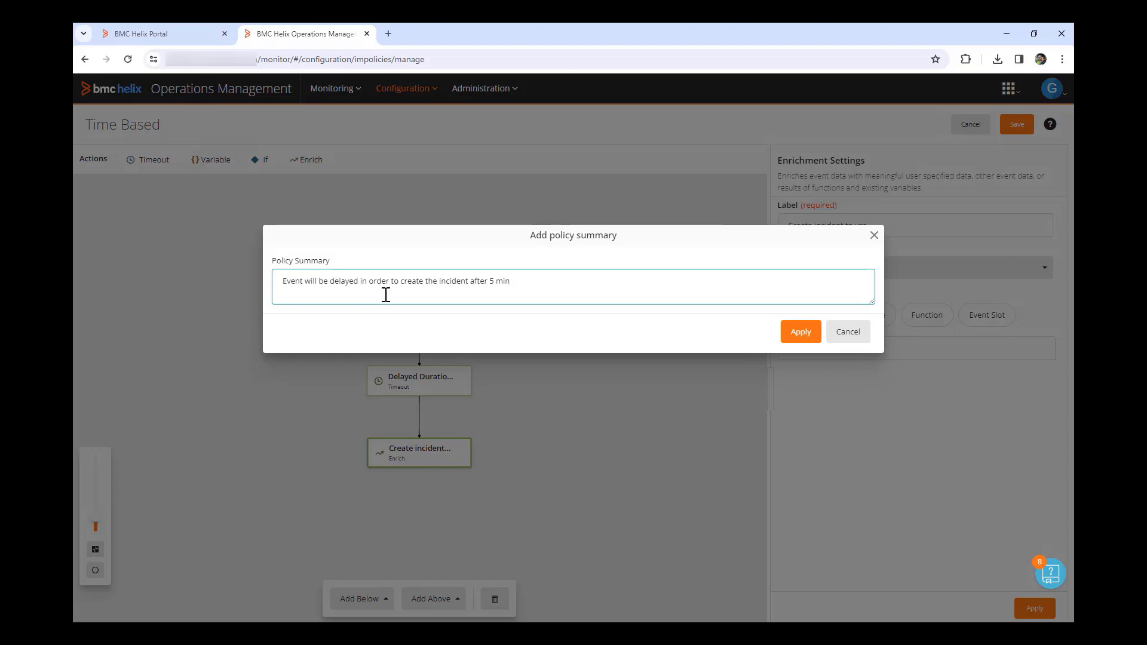
pyautogui.click(803, 334)
pyautogui.scroll(-3, 806, 337)
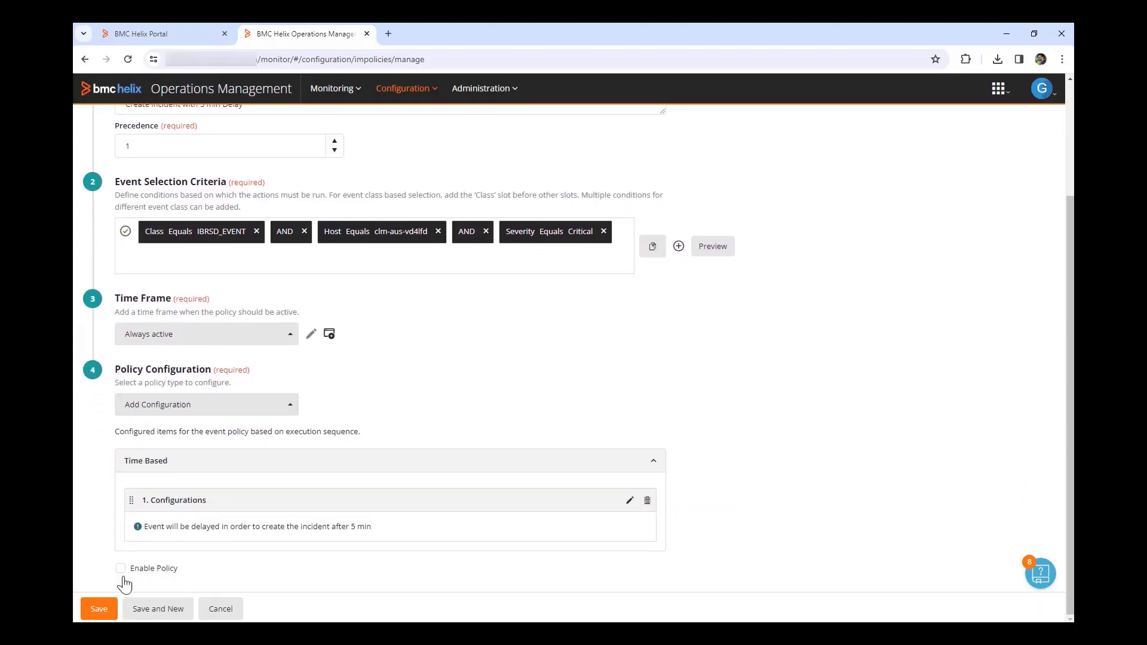
pyautogui.click(103, 610)
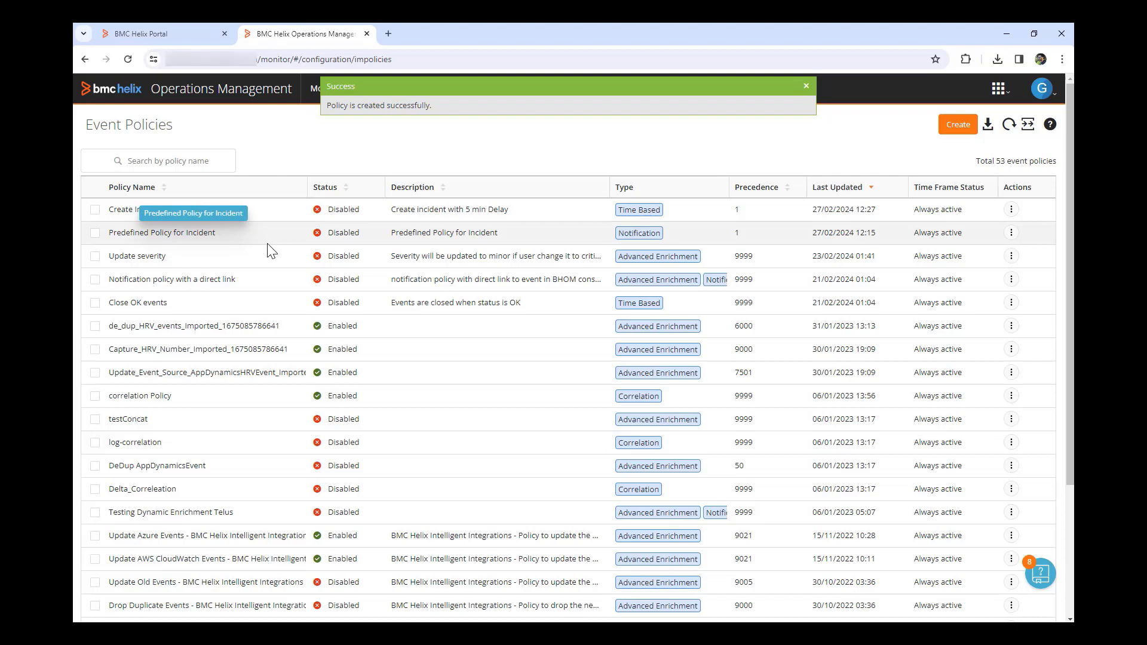
pyautogui.moveTo(115, 233); pyautogui.dragTo(216, 233)
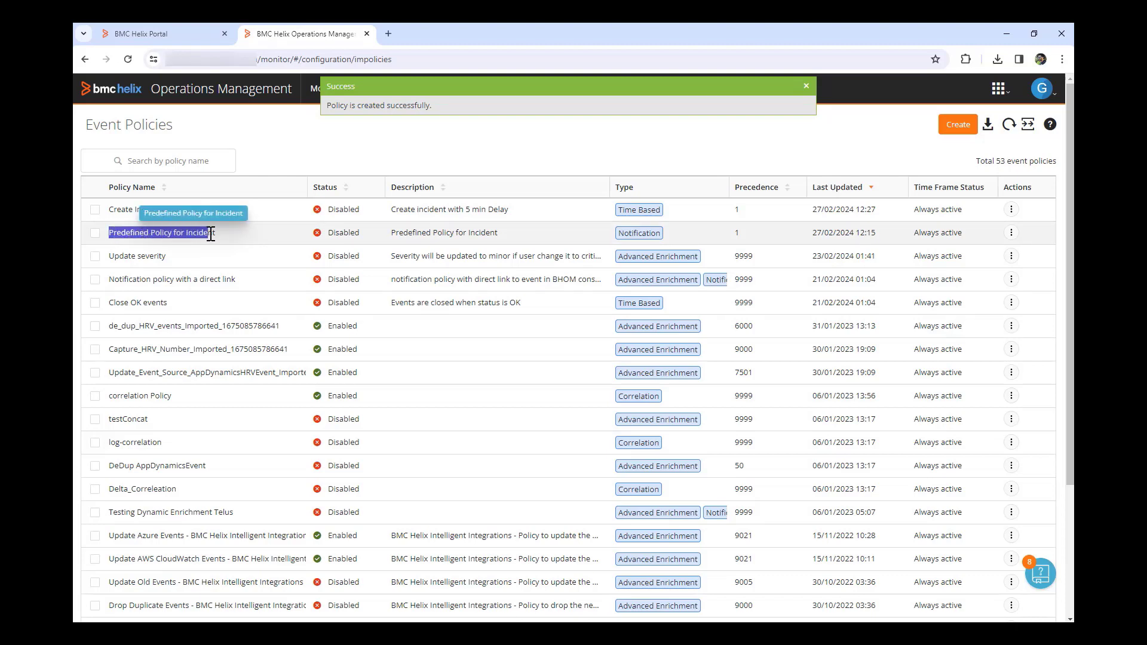
pyautogui.click(260, 235)
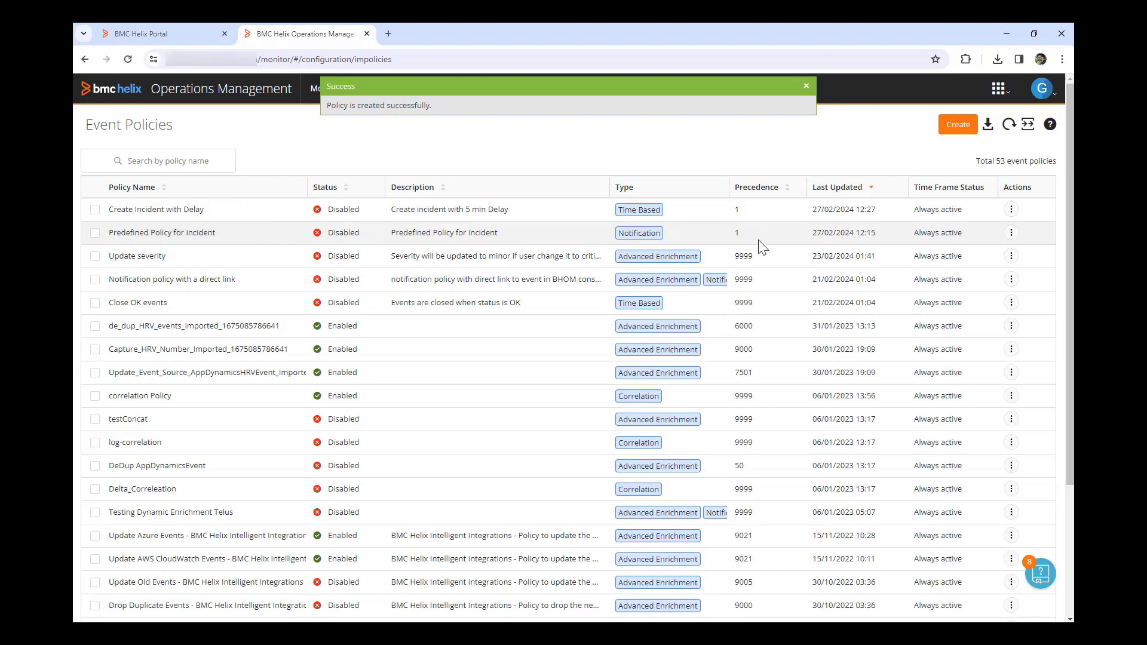
# Step: Open the "Predefined Policy for Incident" policy for editing and remove all conditions from its event selection criteria
pyautogui.click(1011, 234)
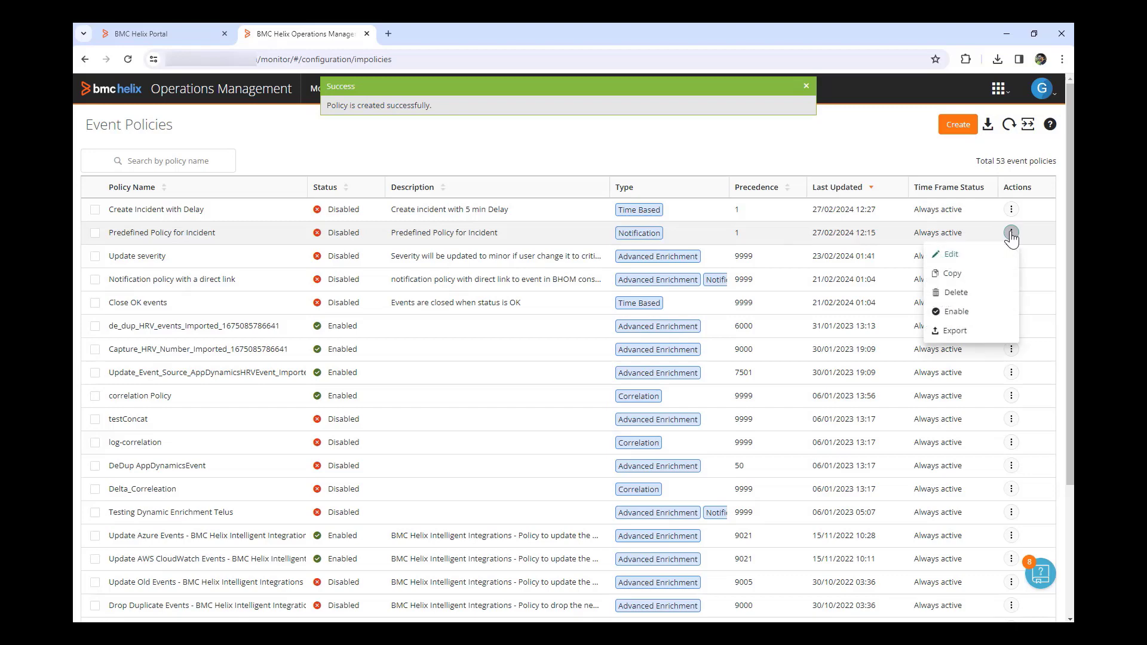
pyautogui.click(952, 255)
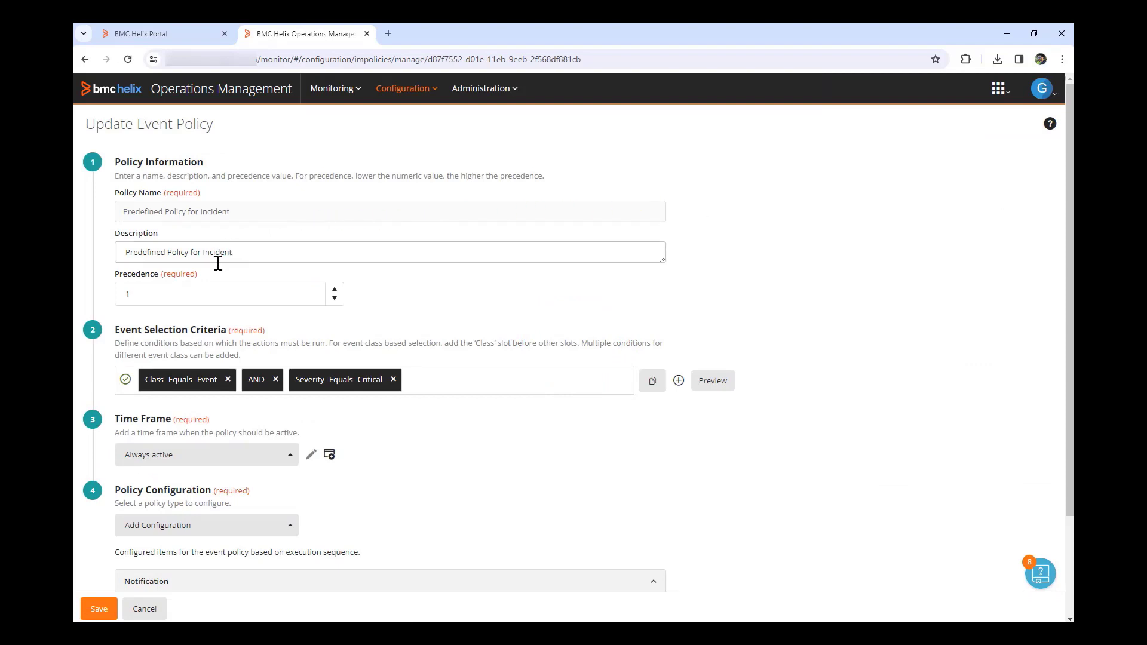
pyautogui.click(394, 379)
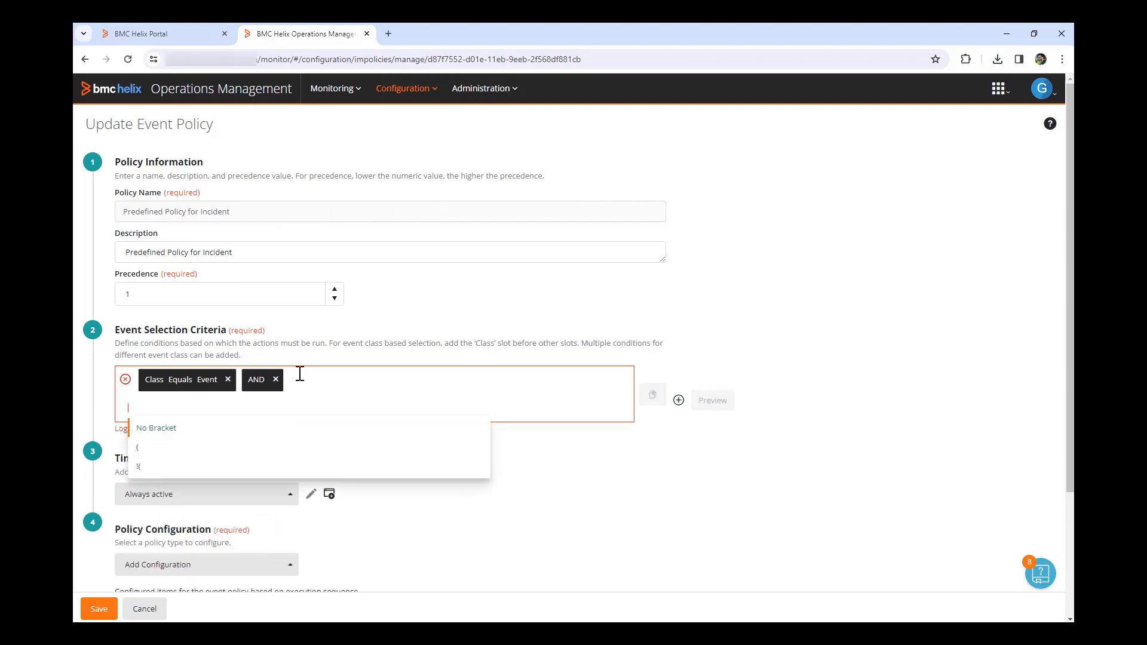
pyautogui.click(276, 380)
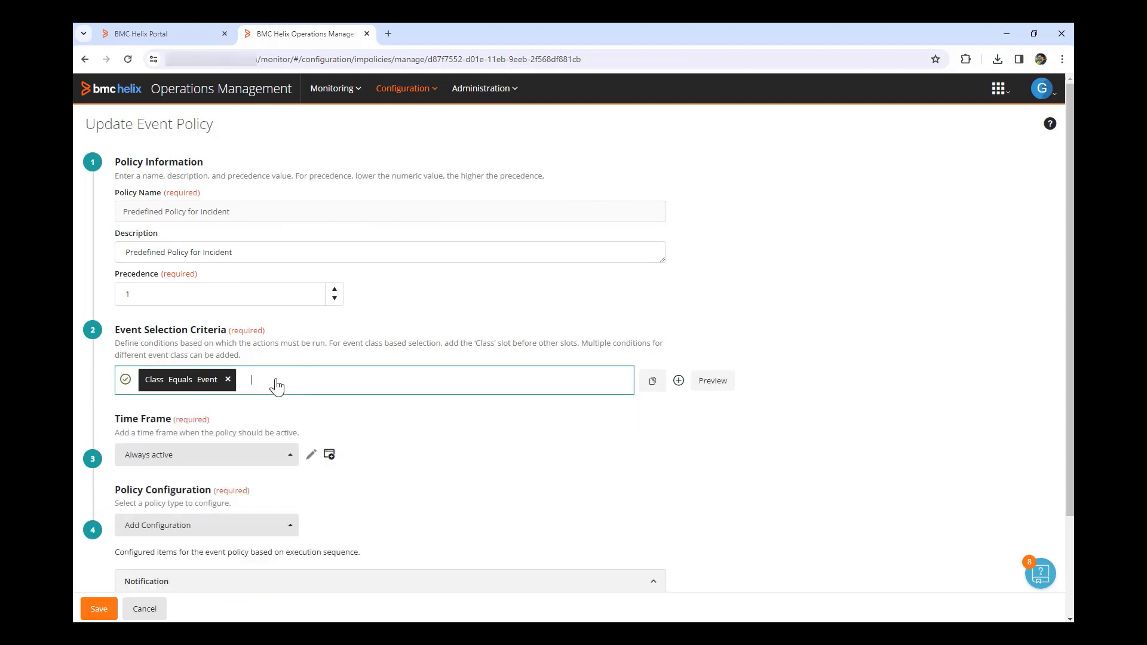
pyautogui.click(228, 380)
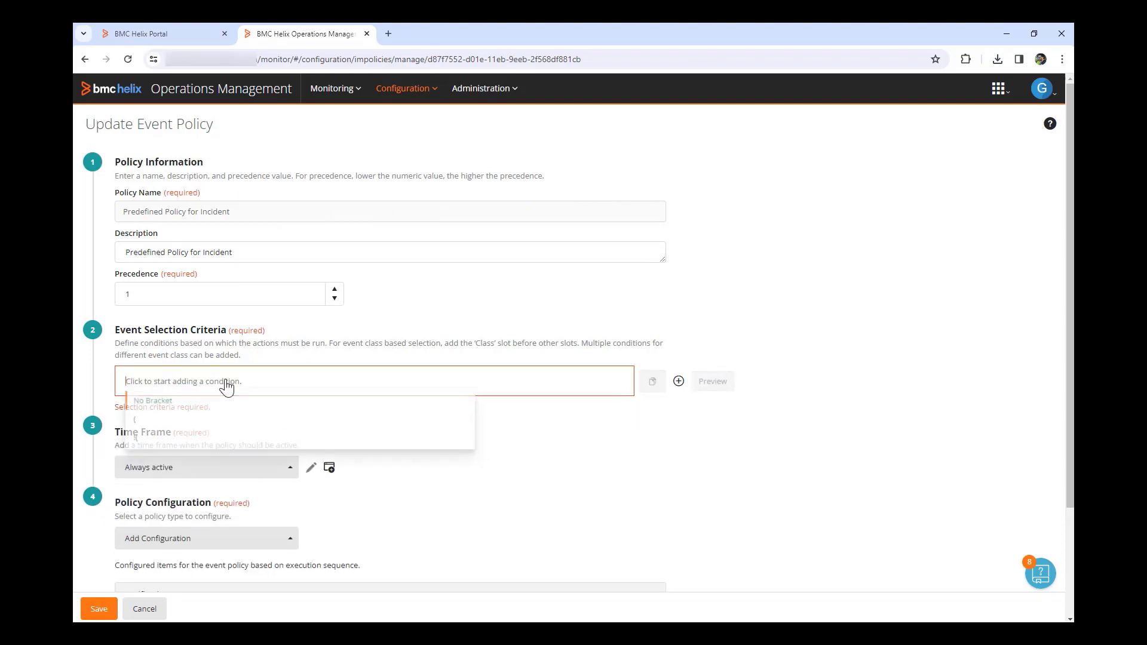
# Step: Start the event selection criteria, without a bracket, with the condition Class Equals IBRSD_EVENT
pyautogui.click(167, 407)
pyautogui.click(147, 405)
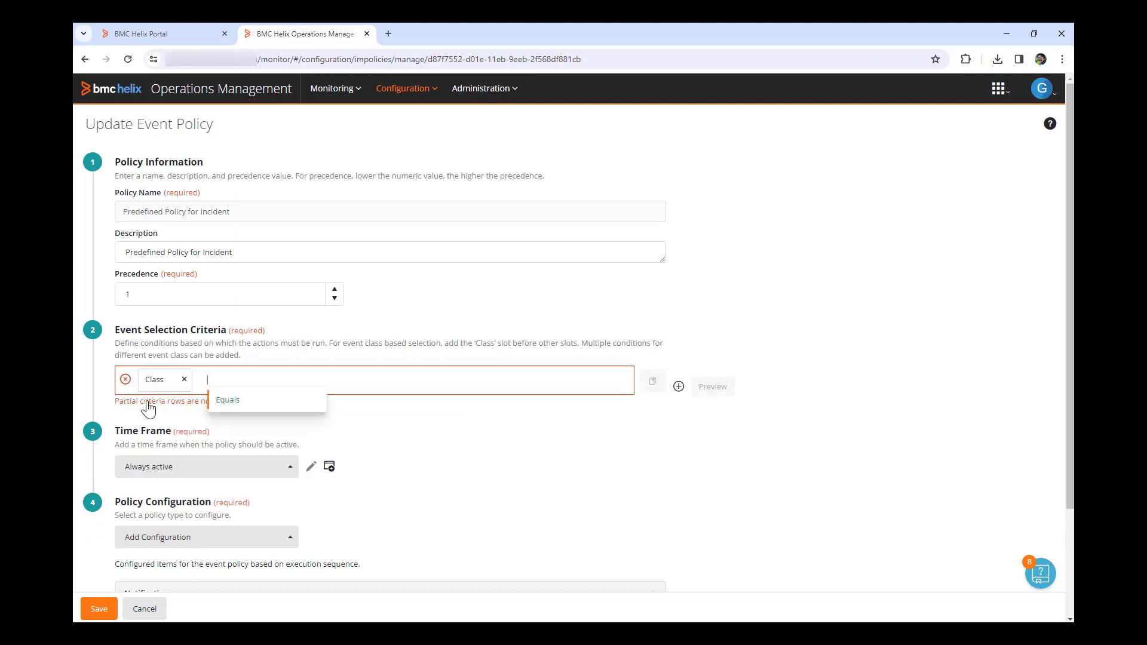
pyautogui.click(224, 400)
pyautogui.write('IBRSD')
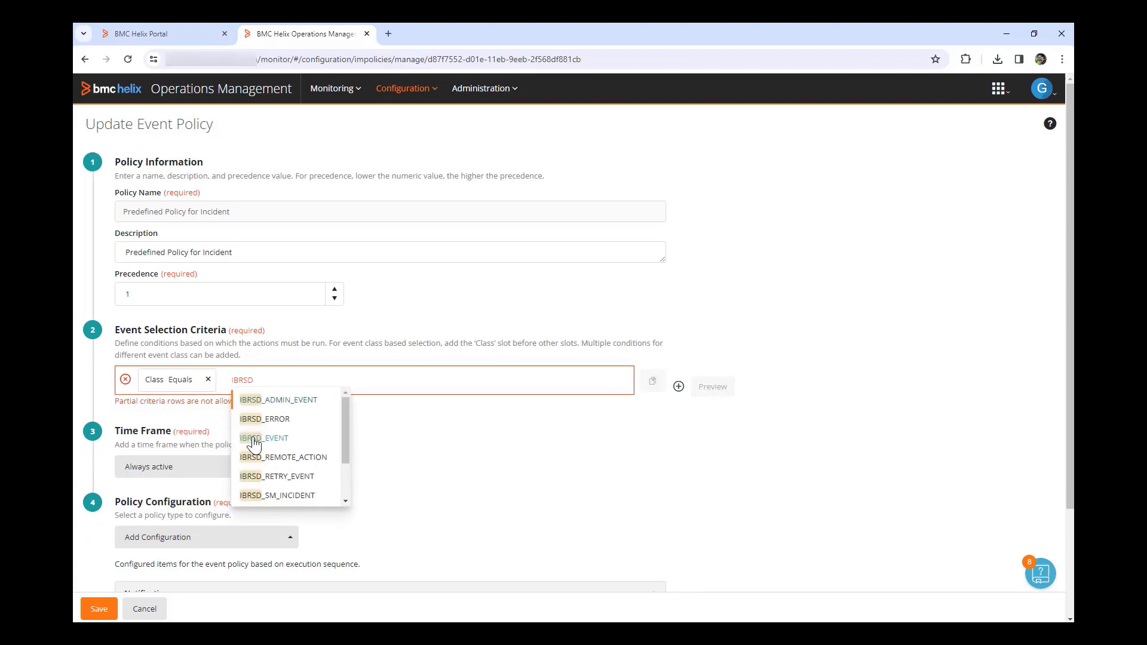
pyautogui.click(254, 441)
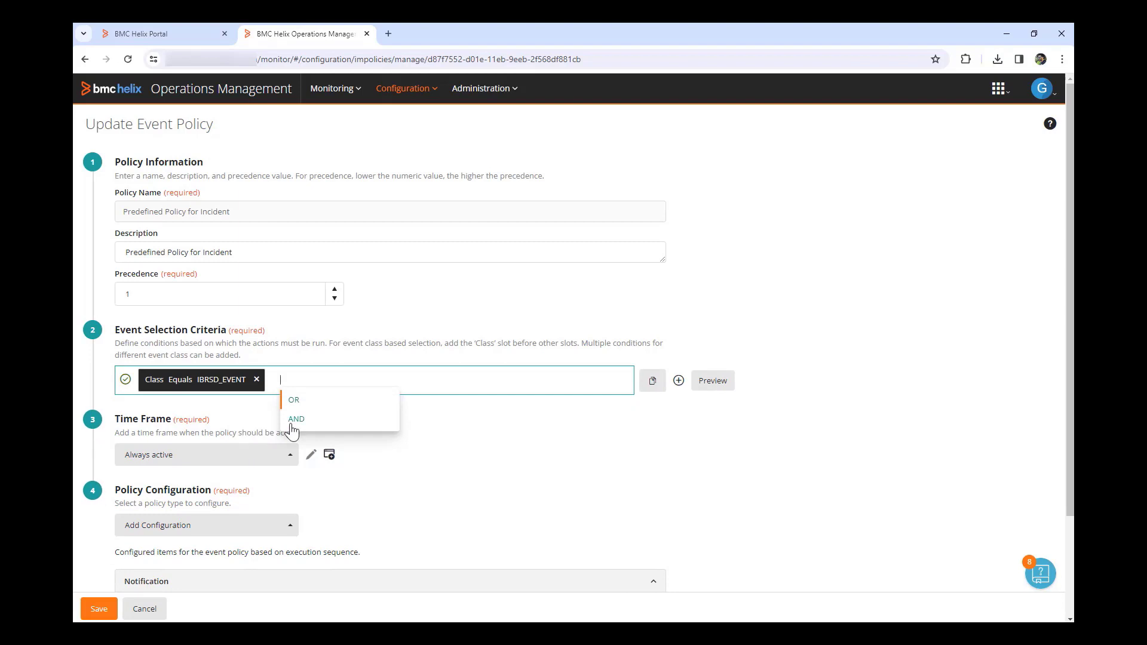
# Step: Extend the event selection criteria with an AND condition, without a bracket, for Host Equals clm-aus-vd4lfd
pyautogui.click(294, 422)
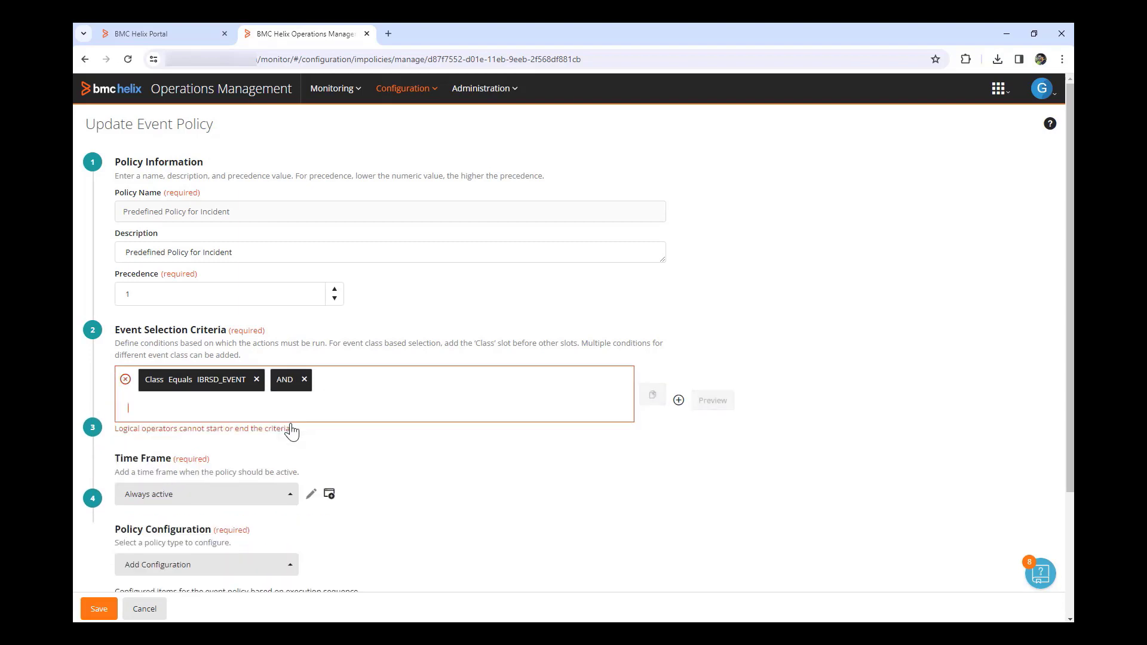
pyautogui.click(169, 437)
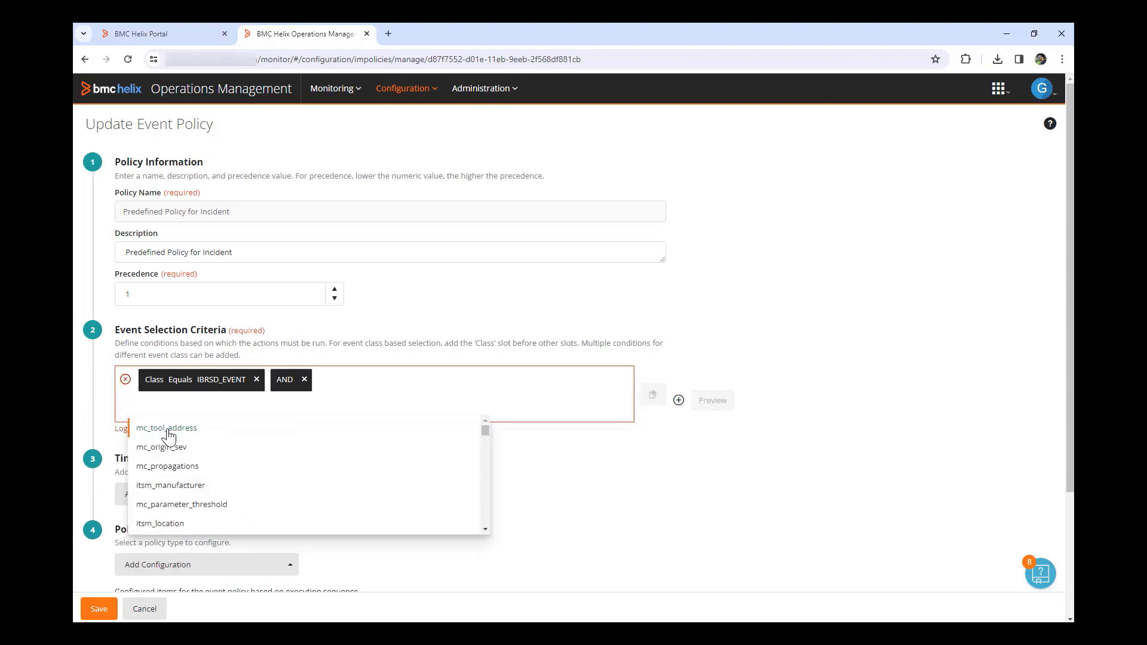
pyautogui.click(185, 440)
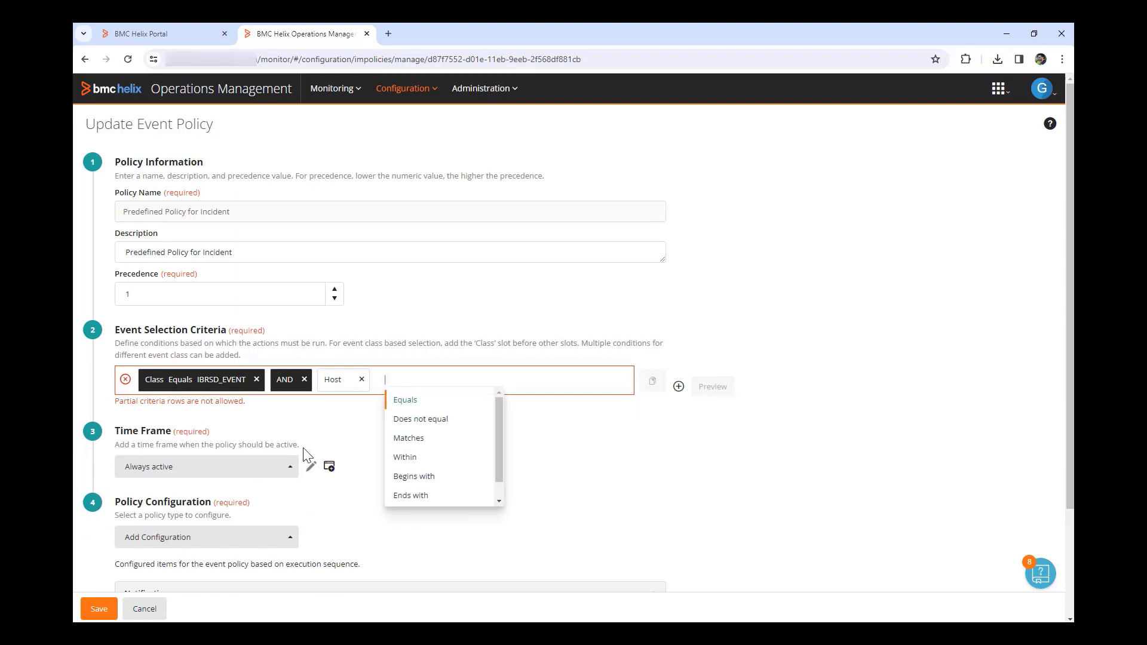
pyautogui.click(405, 400)
pyautogui.write('clm-aus-vo4lfd')
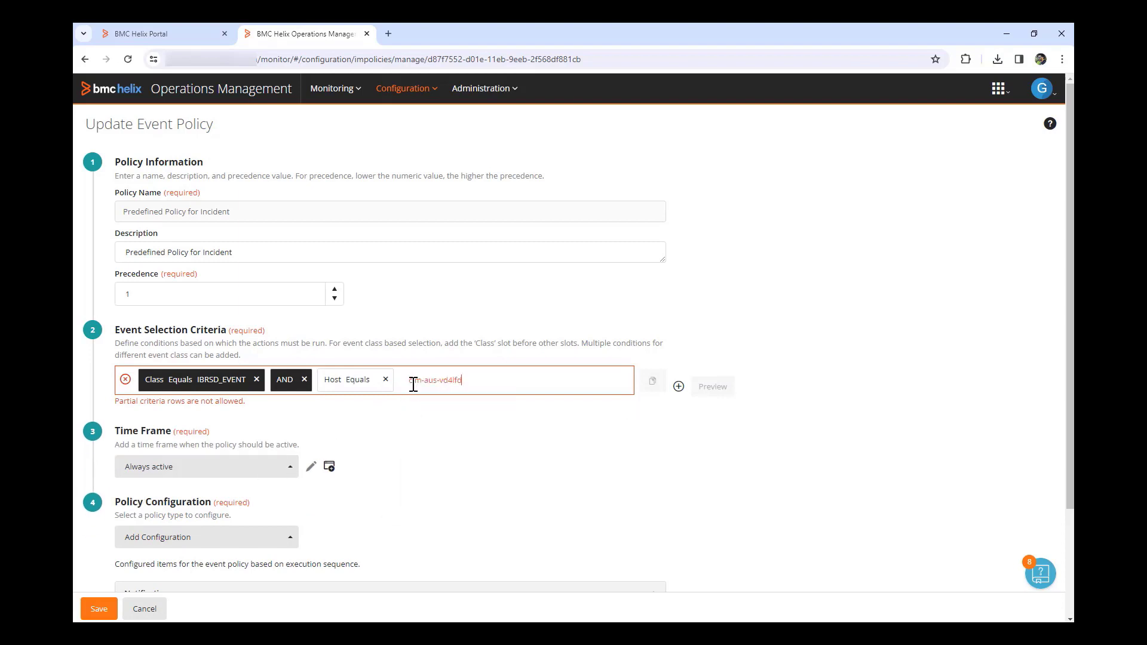
pyautogui.press('Return')
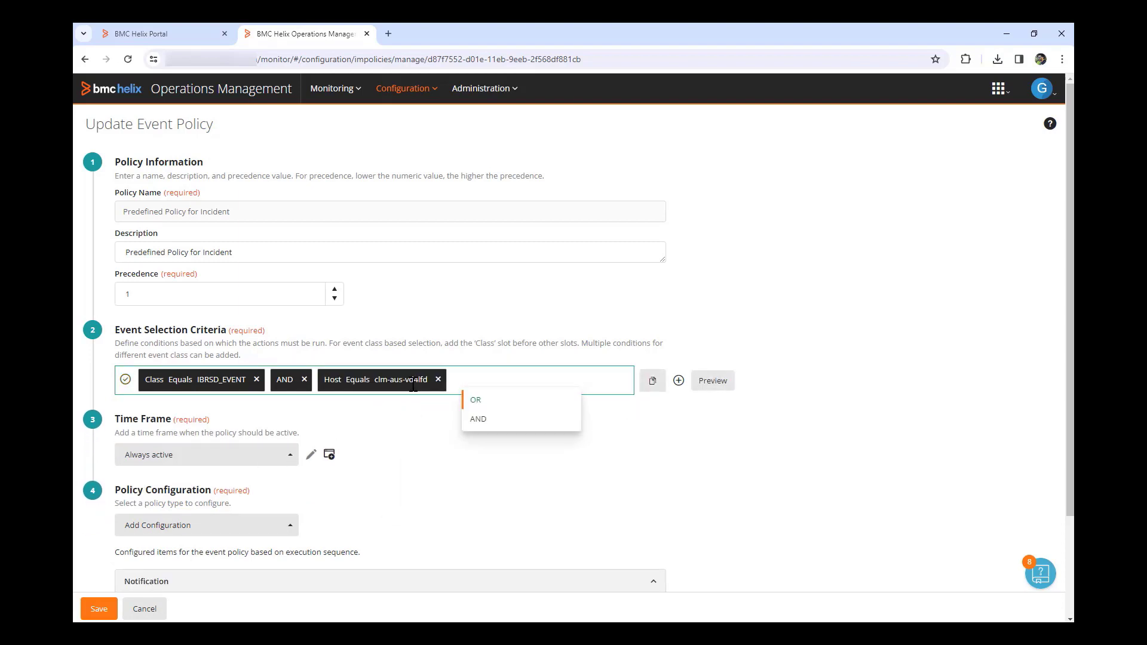
# Step: Extend the event selection criteria with another AND condition, without a bracket, for CreateIncident Equals yes
pyautogui.click(472, 420)
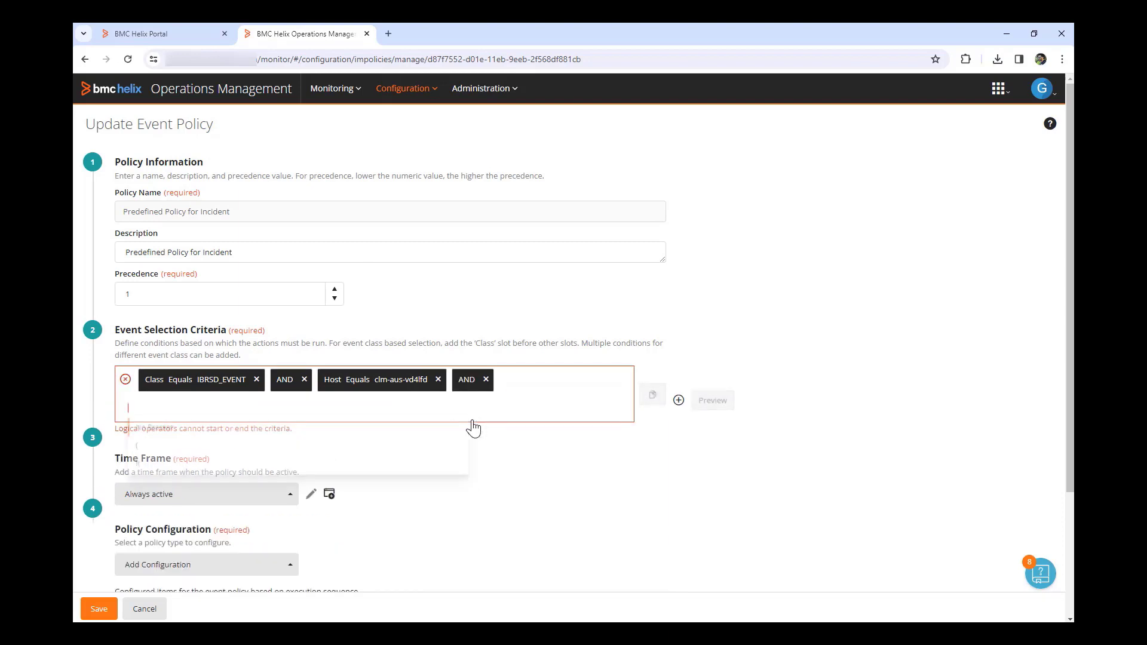
pyautogui.click(172, 429)
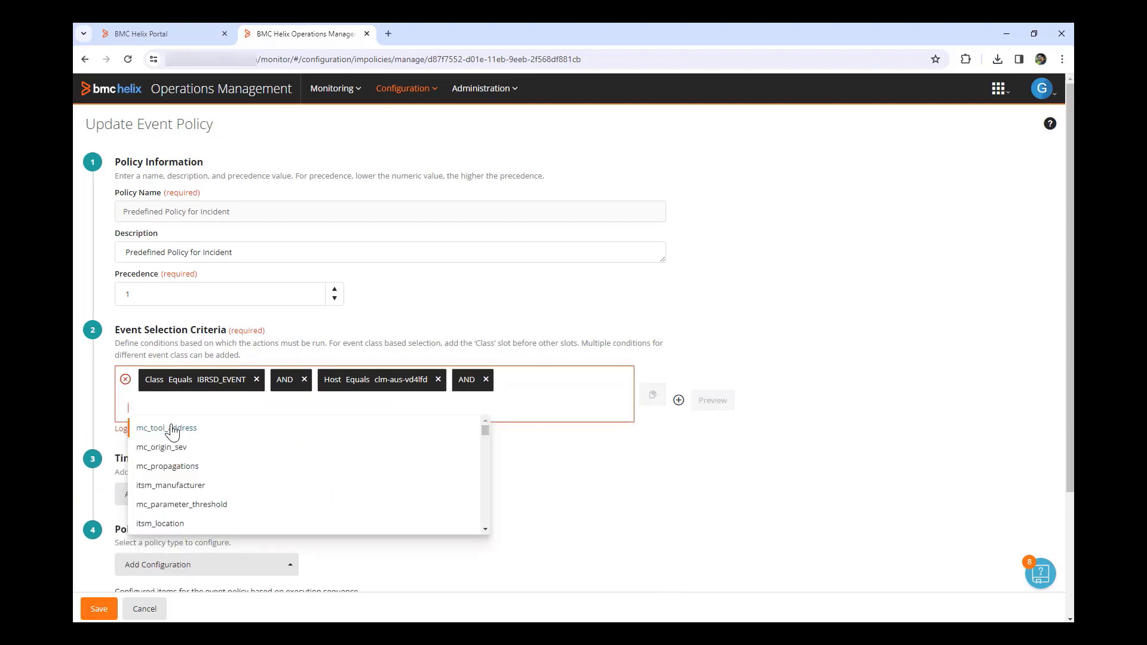
pyautogui.write('cr')
pyautogui.click(172, 429)
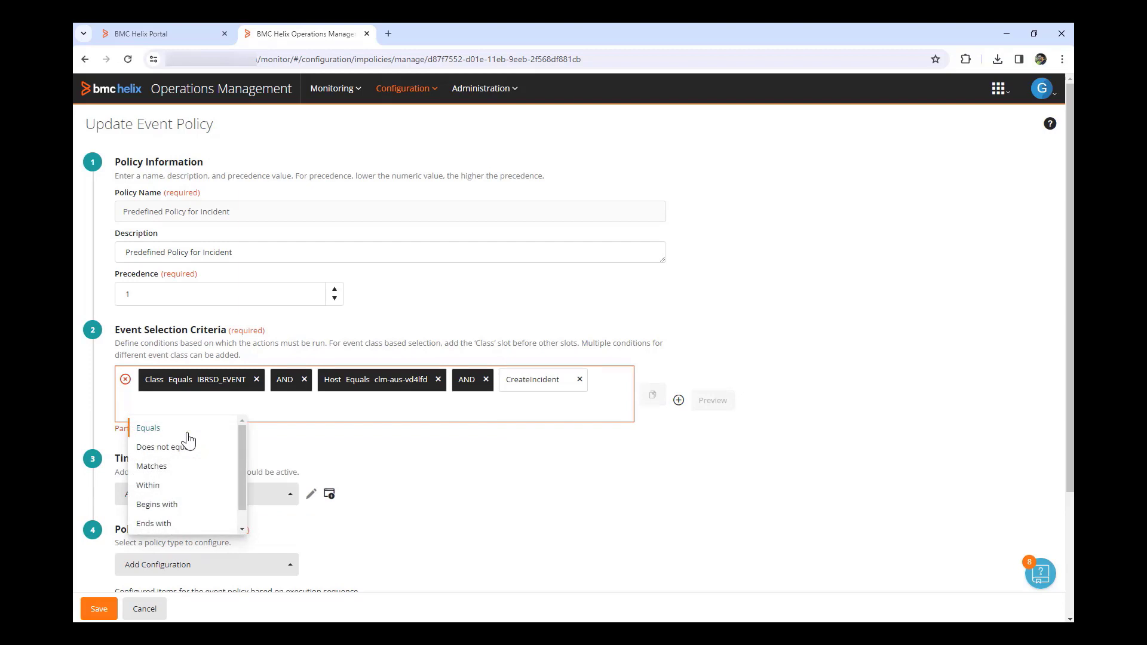
pyautogui.click(149, 429)
pyautogui.write('yes')
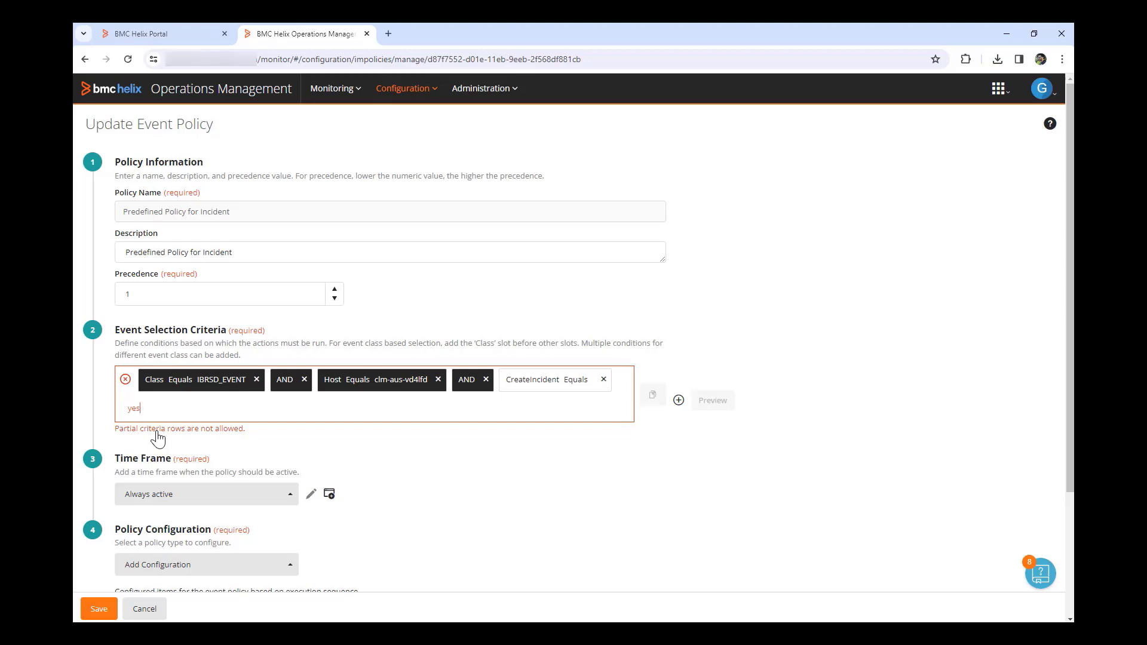
pyautogui.press('Return')
# Step: Save the notification configuration with Incident as its notification service, and save the updated policy
pyautogui.scroll(-2, 321, 456)
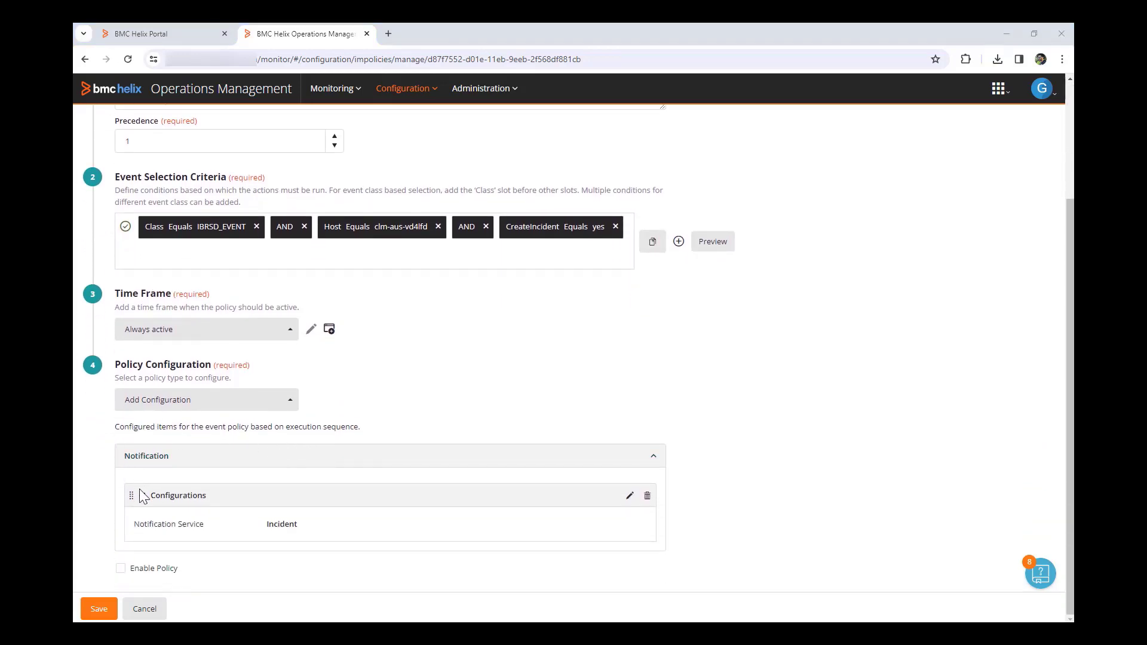
pyautogui.click(630, 498)
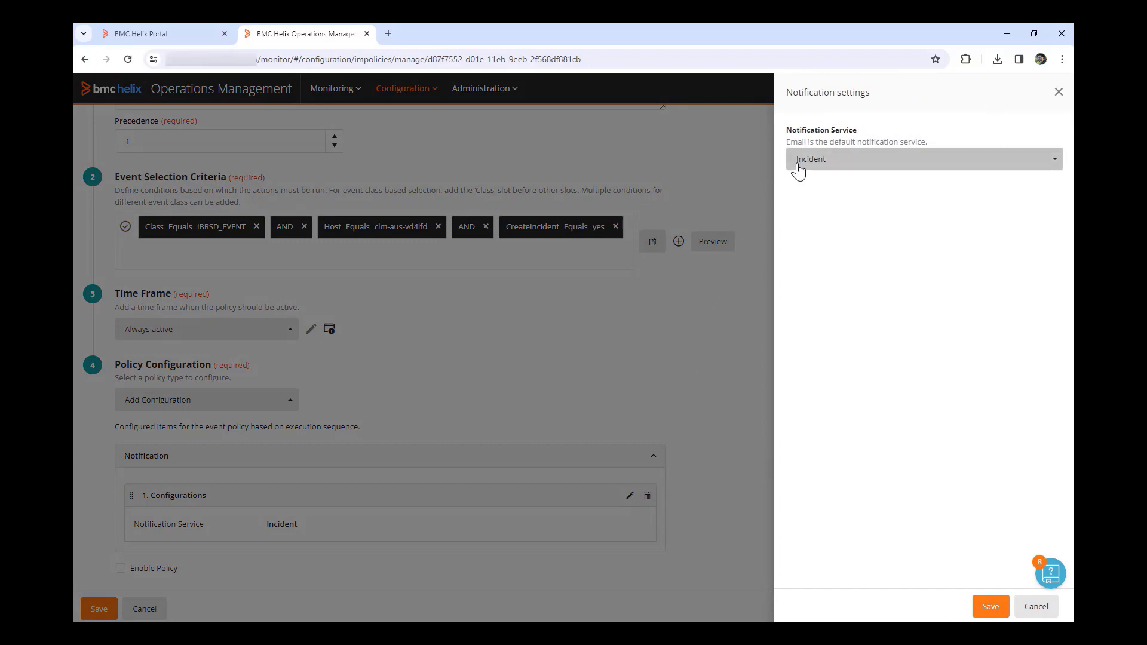
pyautogui.click(980, 606)
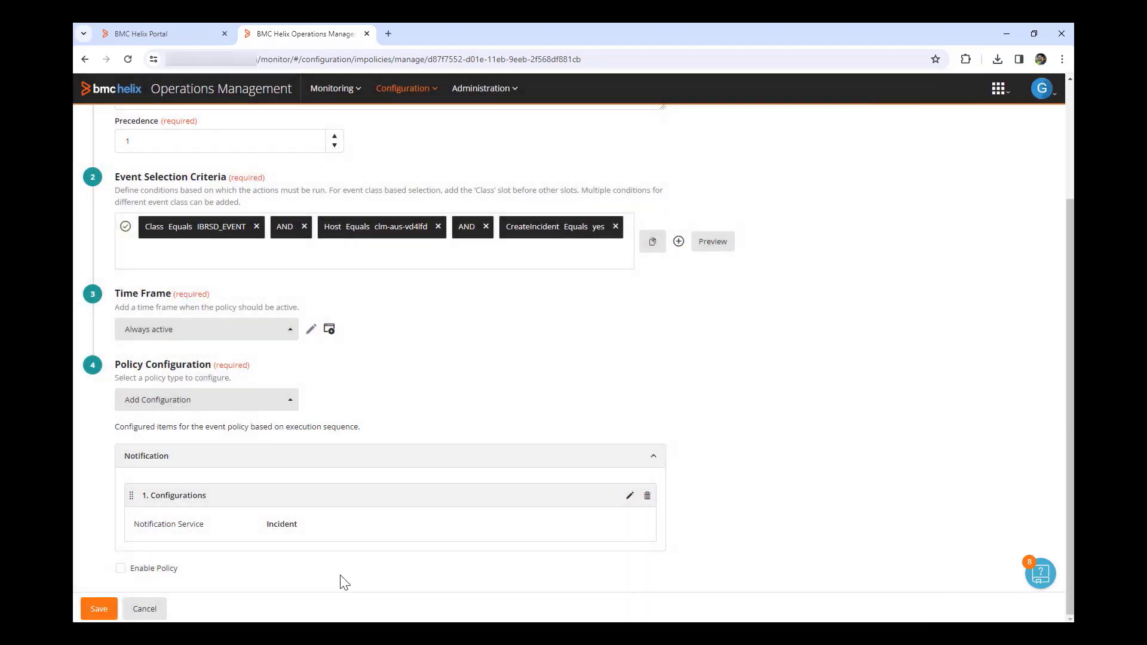
pyautogui.click(102, 609)
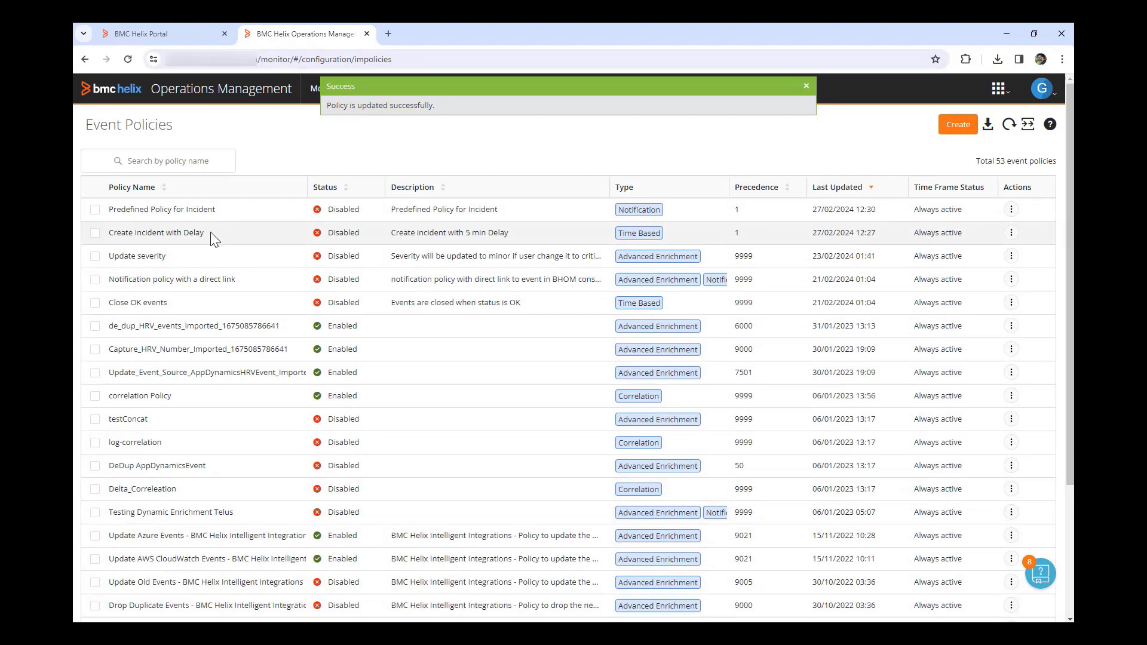
# Step: Enable the policies "Predefined Policy for Incident" and "Create Incident with Delay", confirming each activation
pyautogui.click(1011, 209)
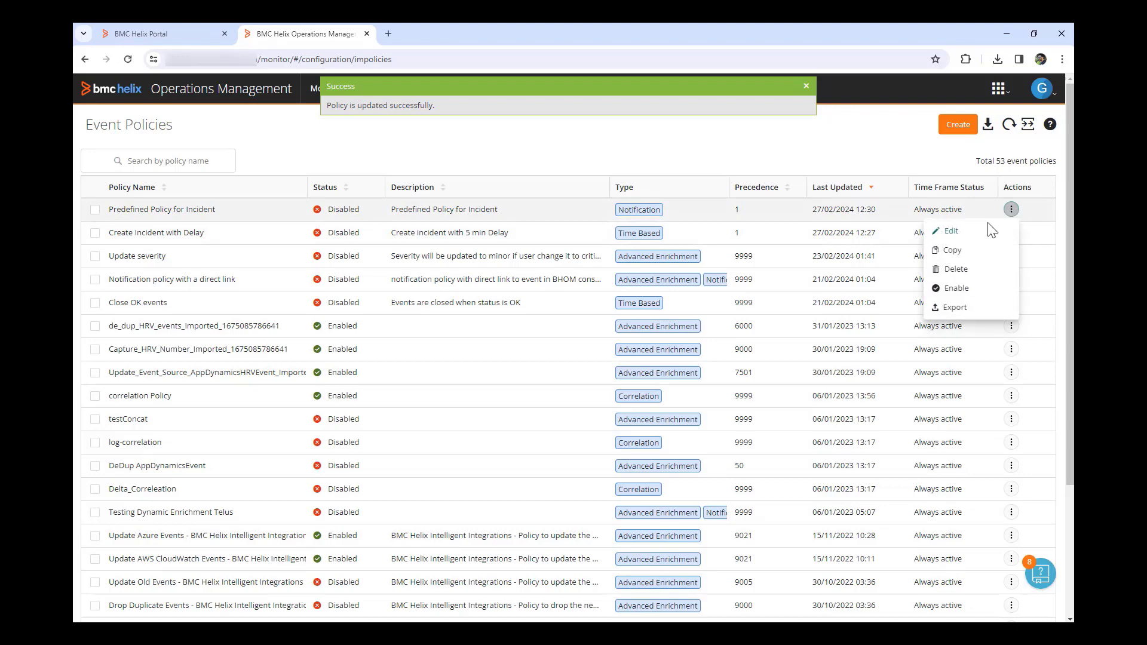
pyautogui.click(956, 288)
pyautogui.click(711, 293)
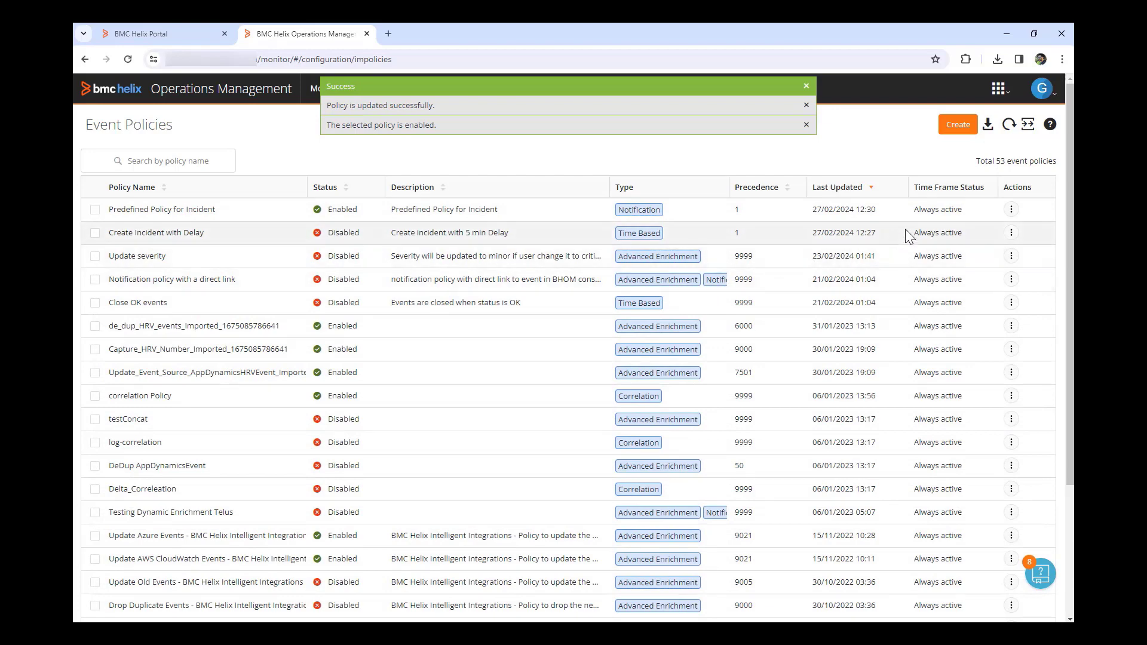
pyautogui.click(1010, 233)
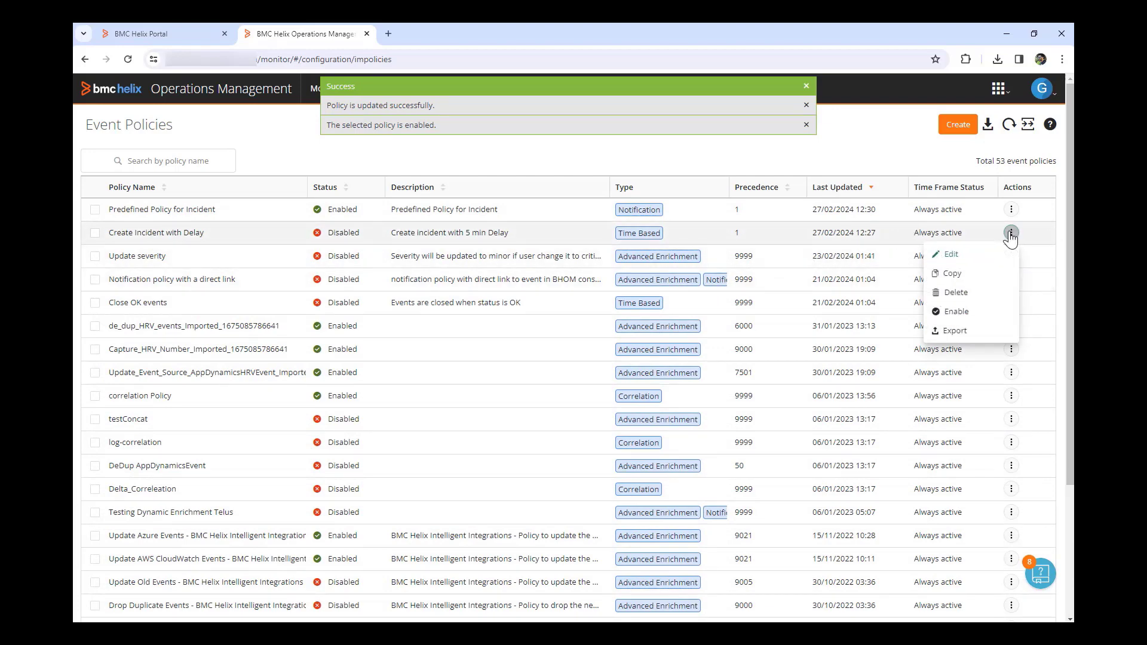
pyautogui.click(965, 315)
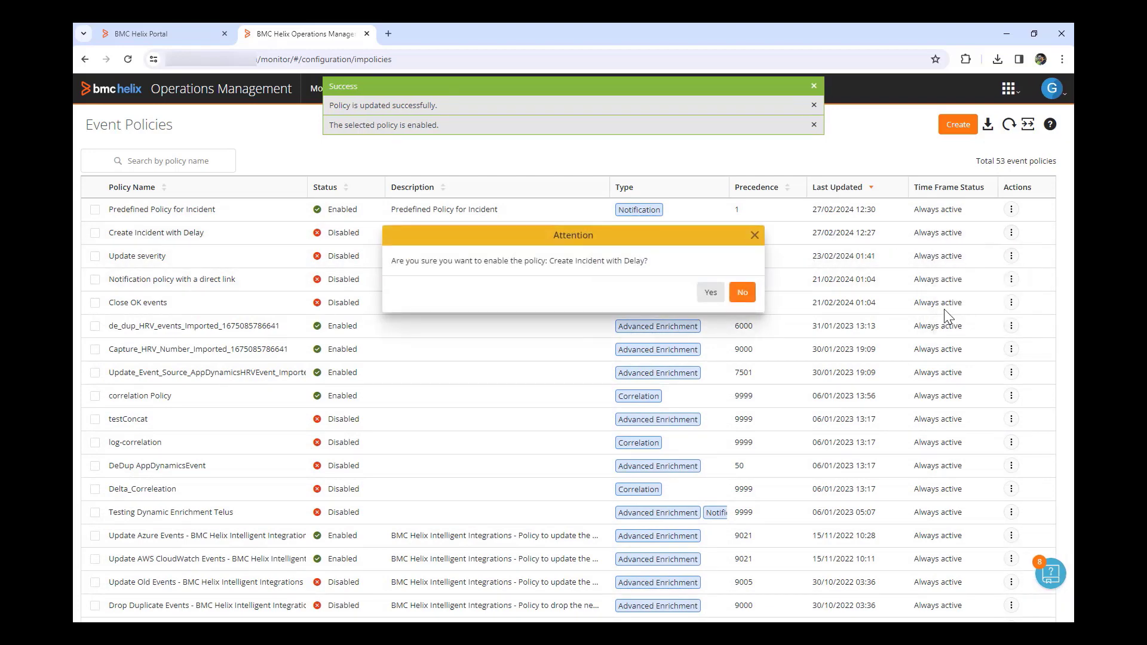
pyautogui.click(714, 297)
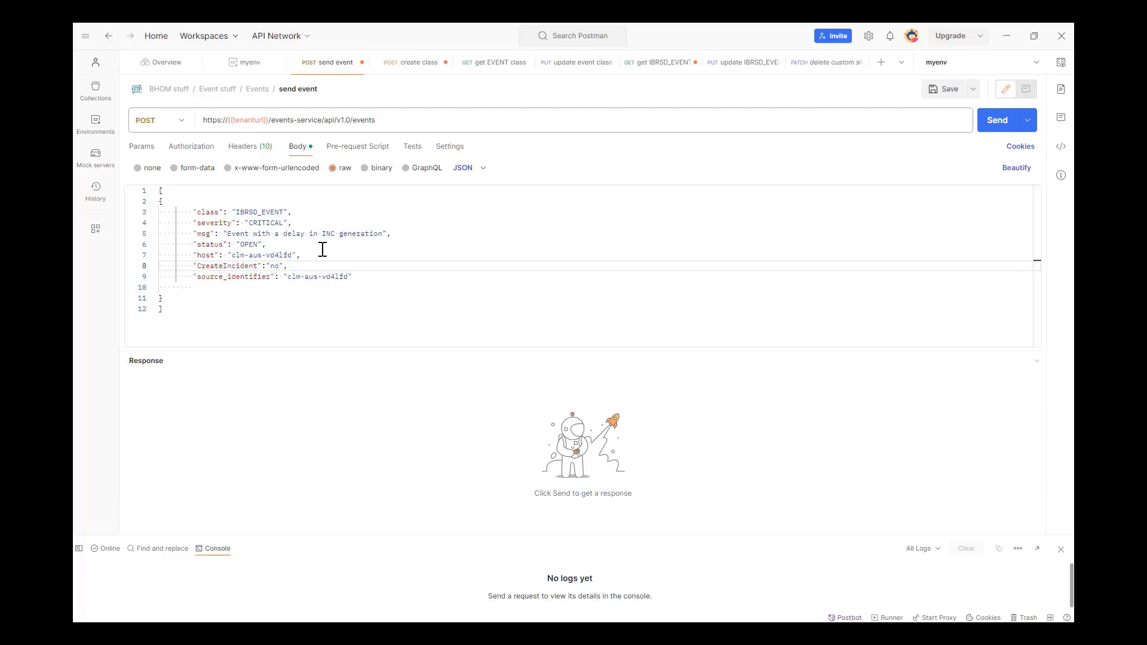
# Step: Send the prepared critical IBRSD_EVENT request from Postman and open the Events list in BMC Helix Operations Management
pyautogui.click(998, 121)
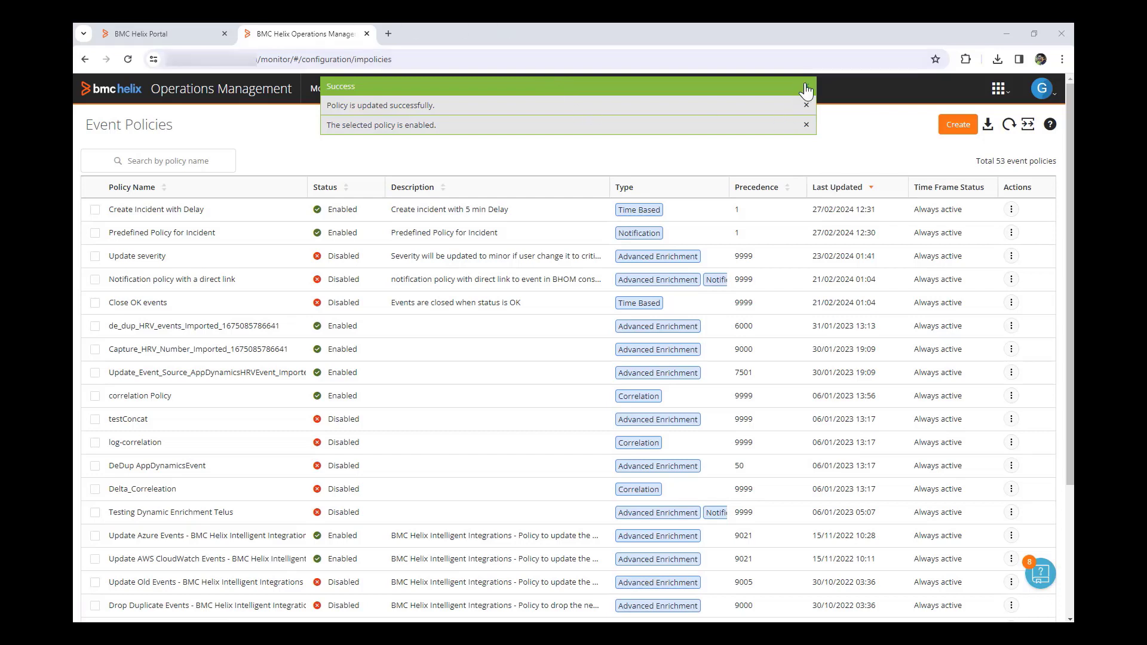
pyautogui.click(343, 93)
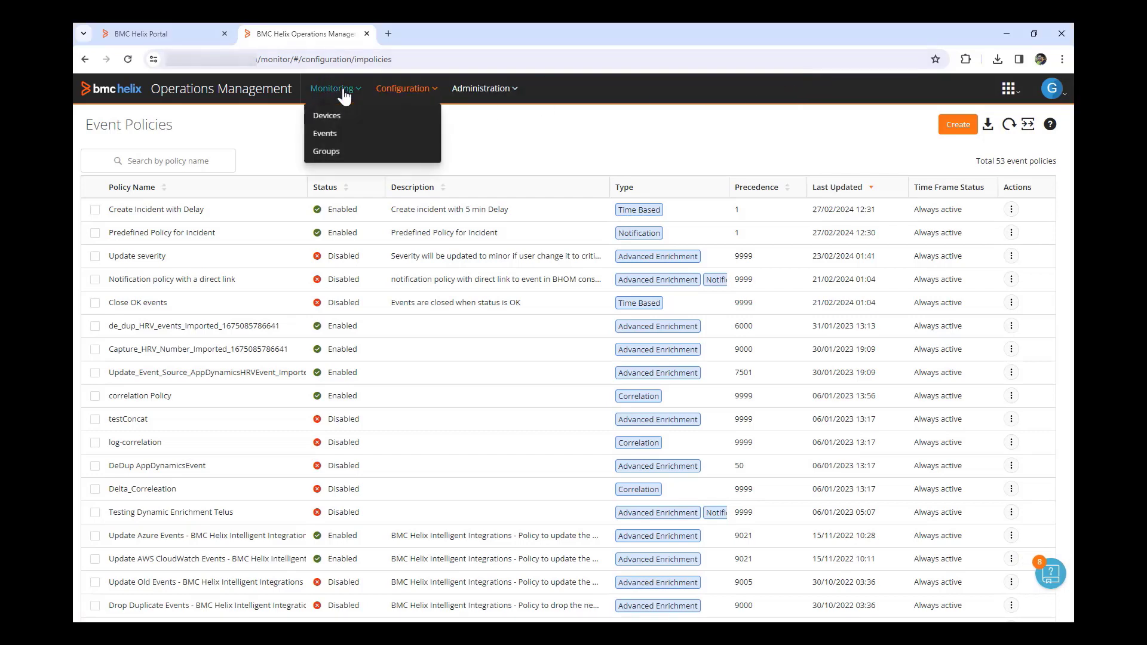
pyautogui.click(323, 133)
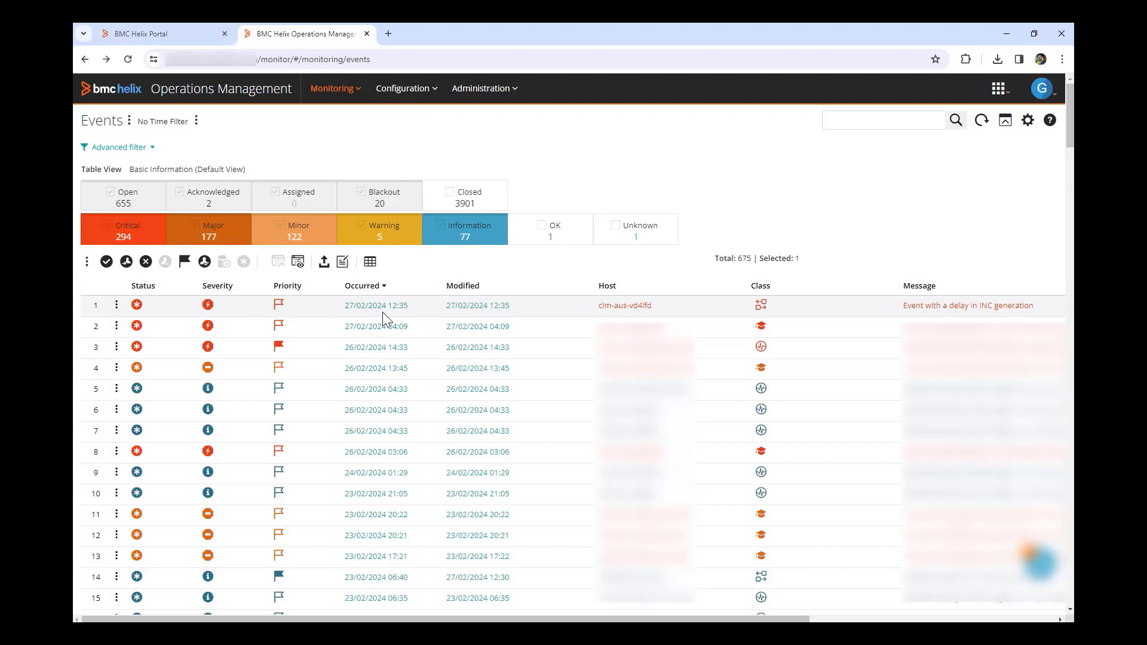
# Step: Open the details of "Event with a delay in INC generation" and examine its CreateIncident value and its logs and notes
pyautogui.click(299, 262)
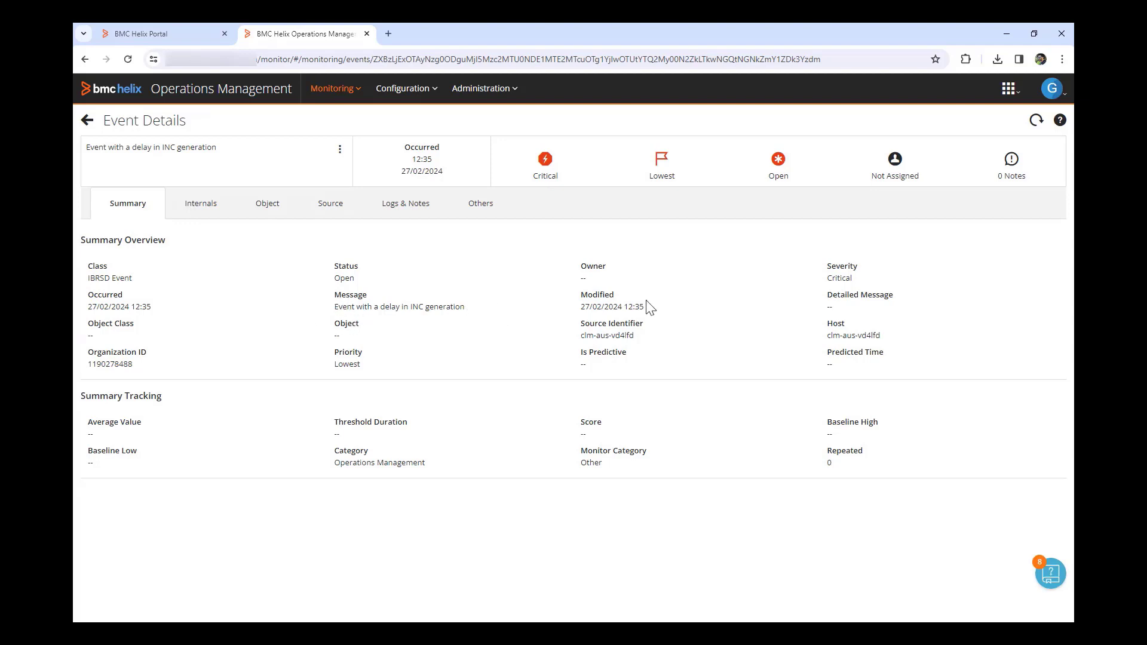
pyautogui.click(482, 209)
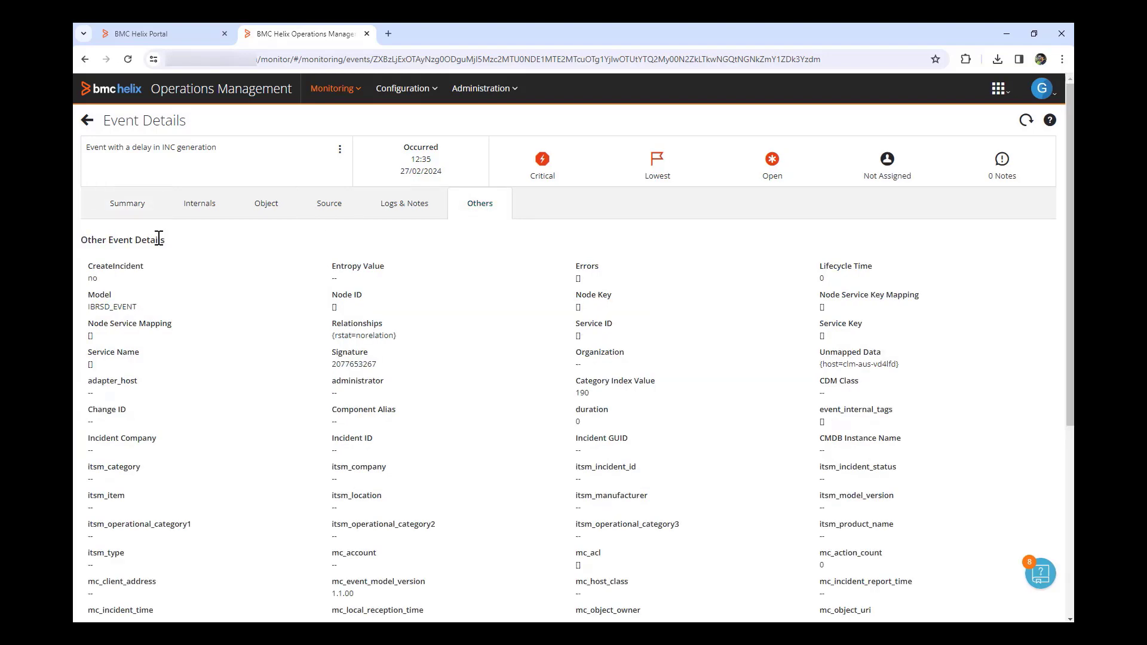
pyautogui.moveTo(88, 269); pyautogui.dragTo(105, 278)
pyautogui.click(399, 213)
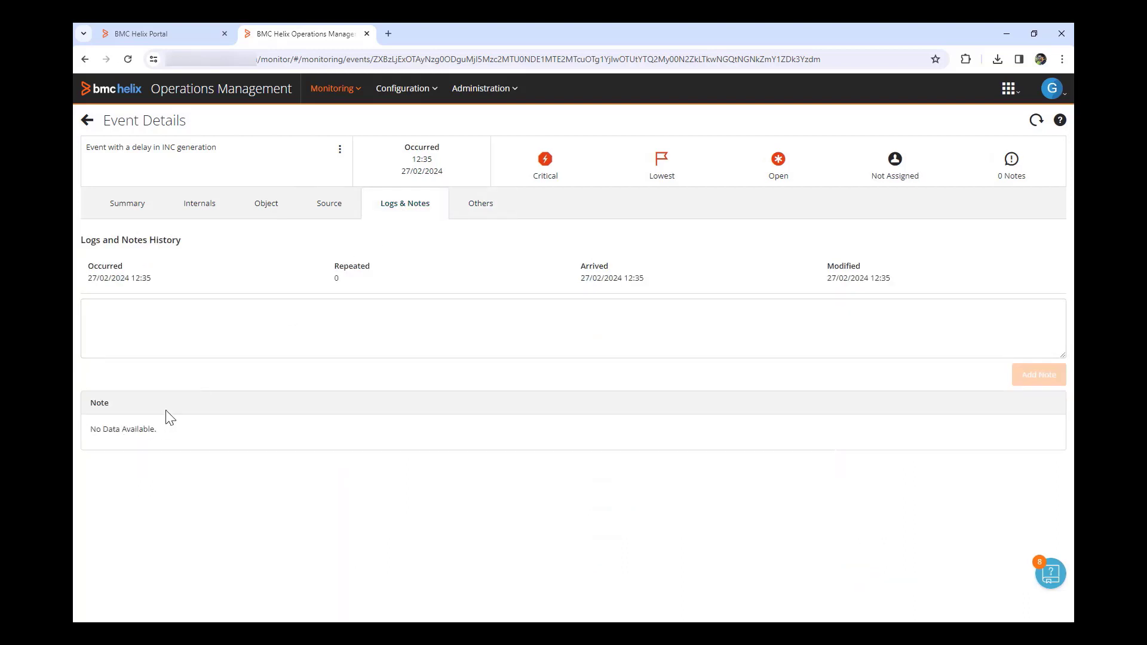
# Step: Return to the Events list, refresh it, and reopen the details of "Event with a delay in INC generation"
pyautogui.click(89, 122)
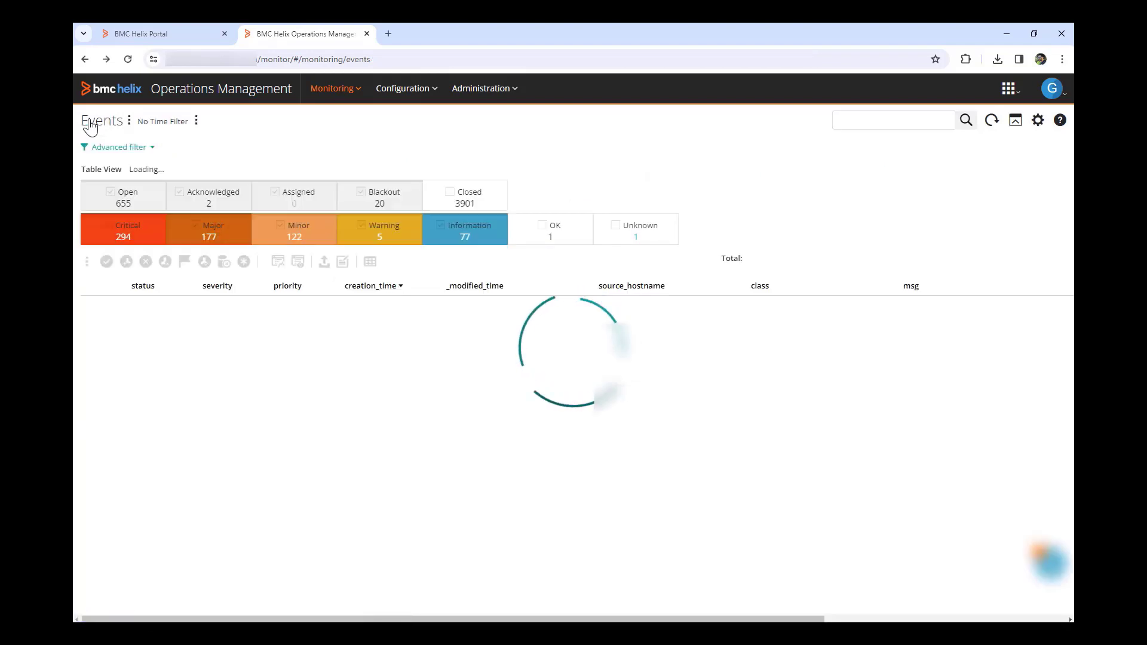
pyautogui.click(983, 125)
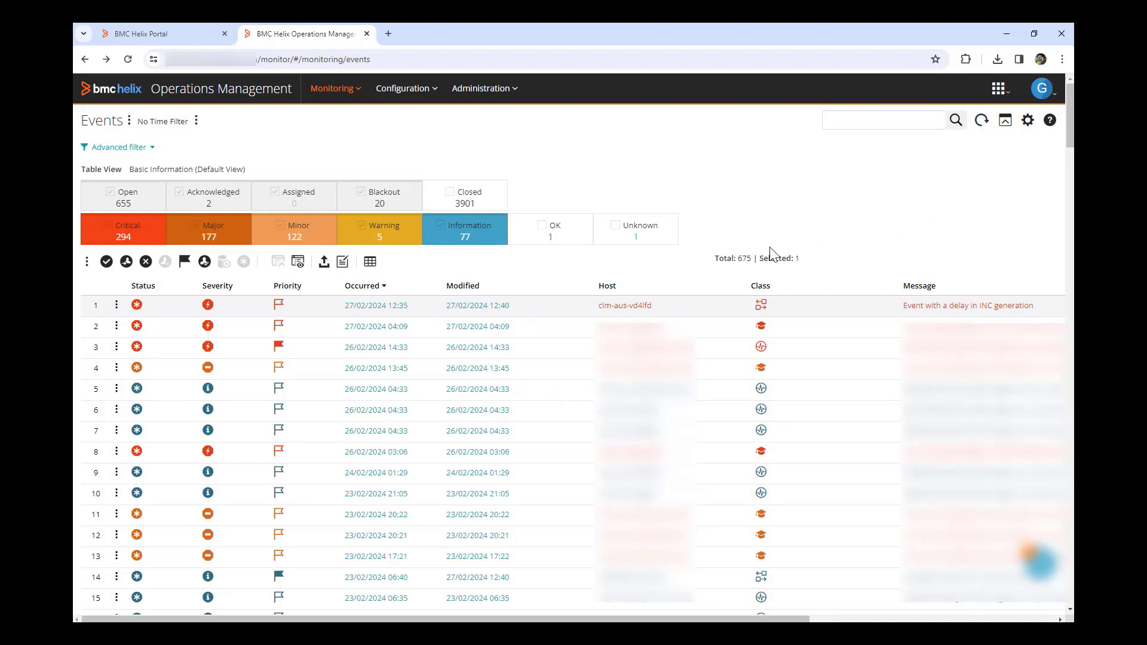
pyautogui.click(481, 307)
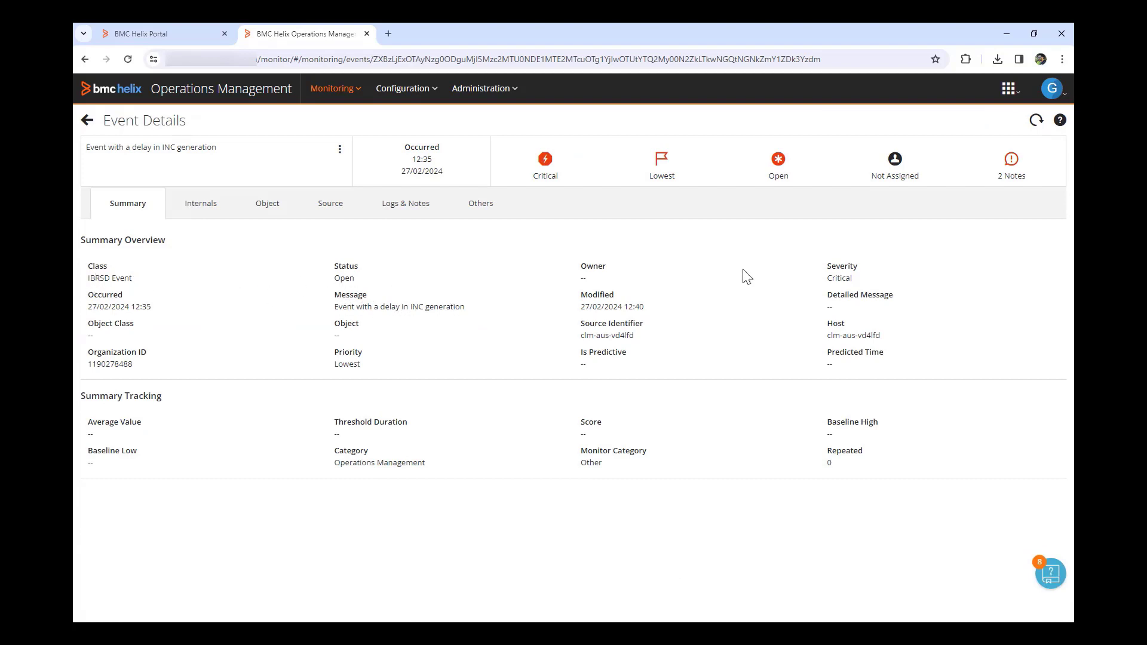
# Step: Recheck the event's CreateIncident value and examine the policy entries in its logs and notes history
pyautogui.click(478, 212)
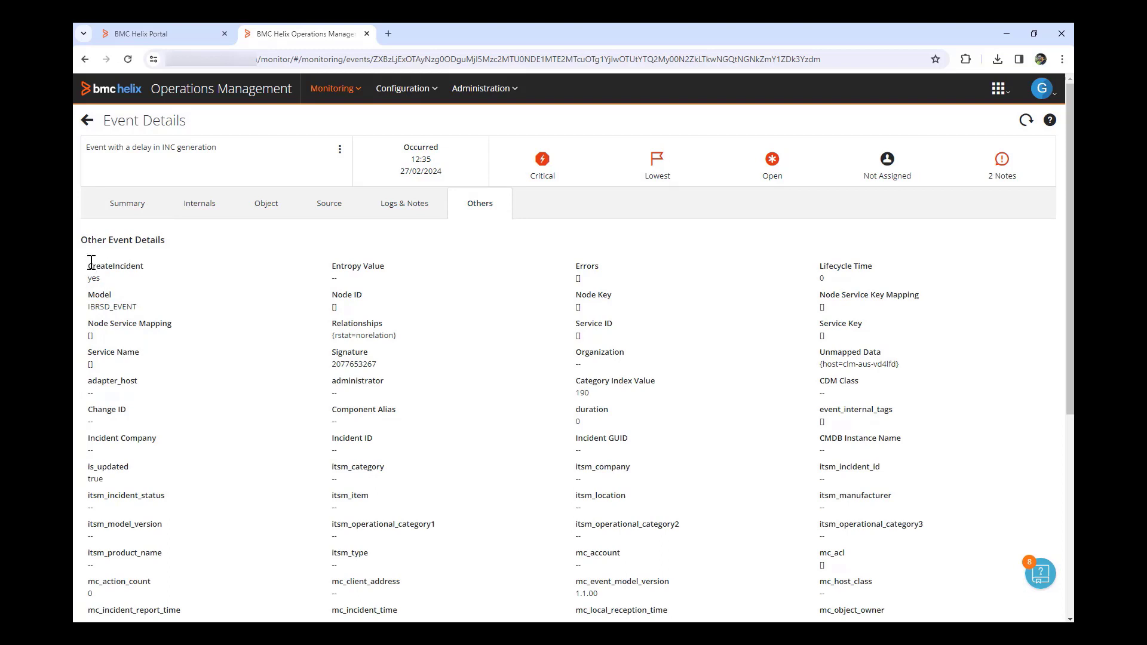
pyautogui.moveTo(90, 264); pyautogui.dragTo(101, 279)
pyautogui.click(401, 210)
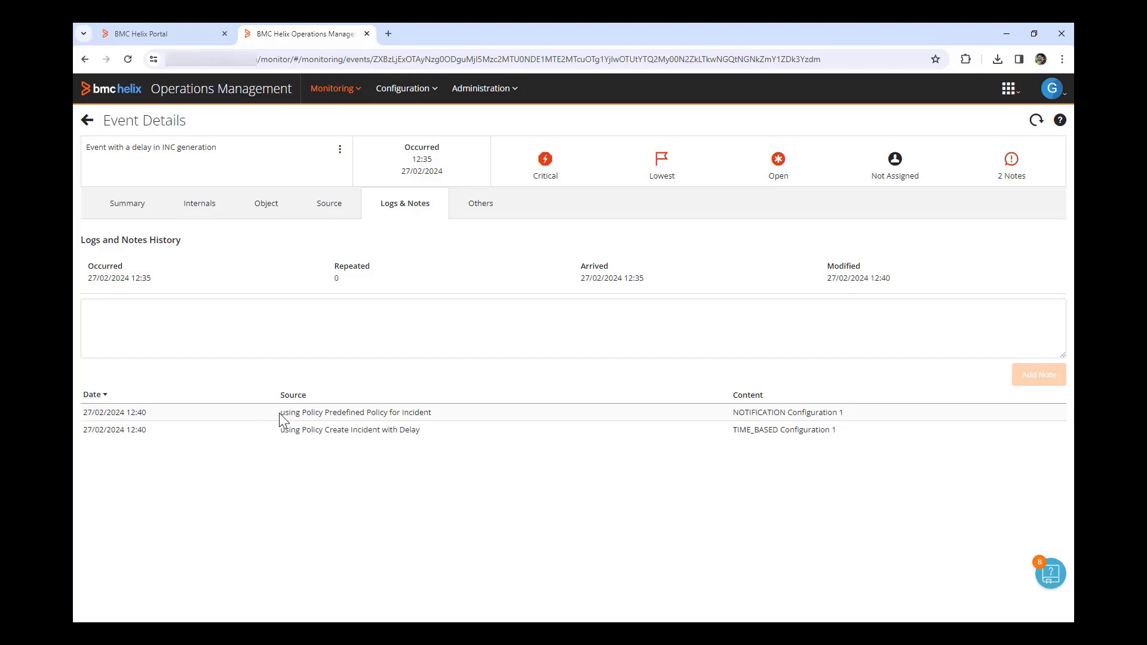
pyautogui.moveTo(280, 413); pyautogui.dragTo(426, 431)
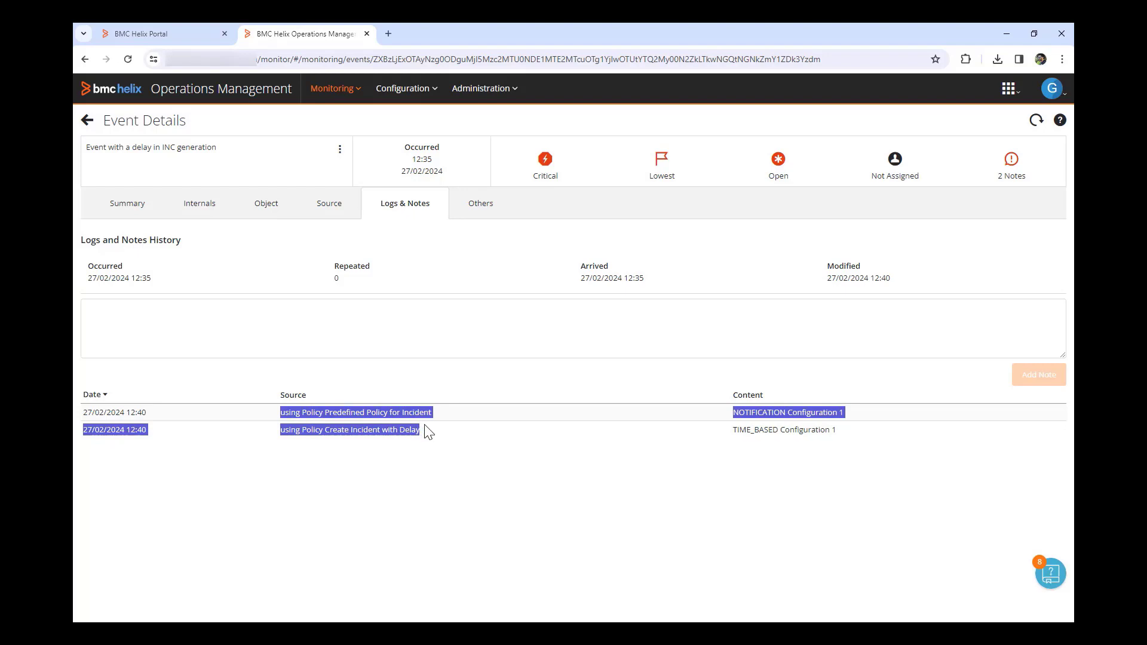